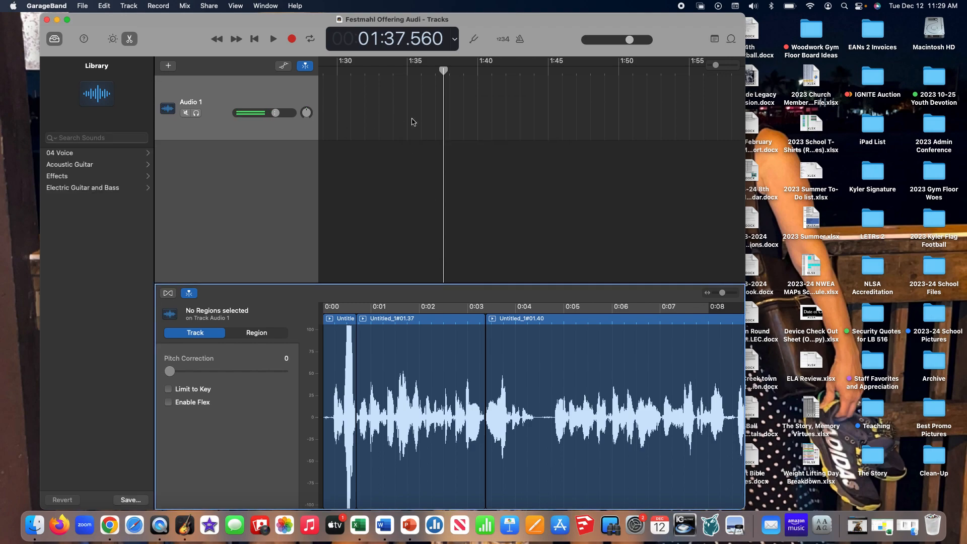
Step: Close the current project, create an empty project with a microphone audio track, and turn off the count-in and metronome
{"action": "left_click", "coordinate": [47, 21]}
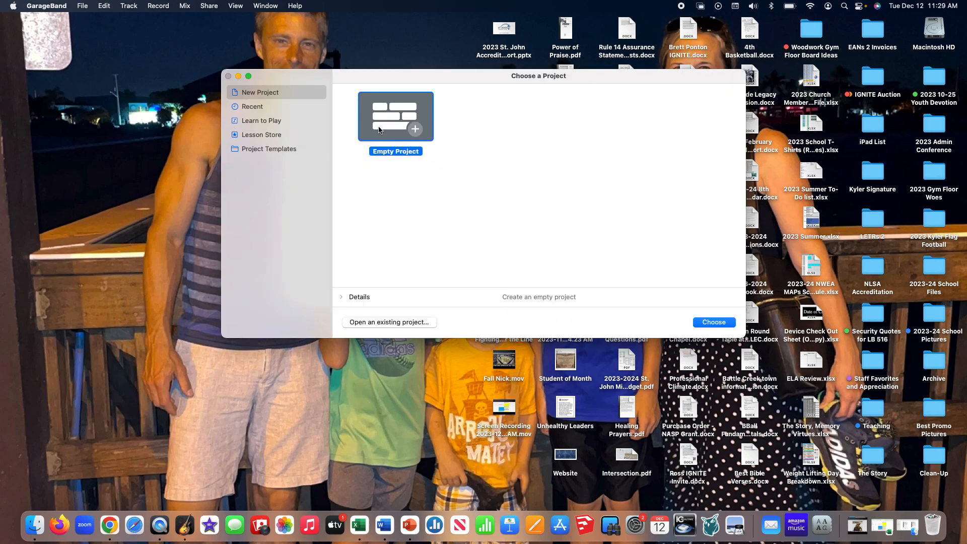
{"action": "left_click", "coordinate": [712, 323]}
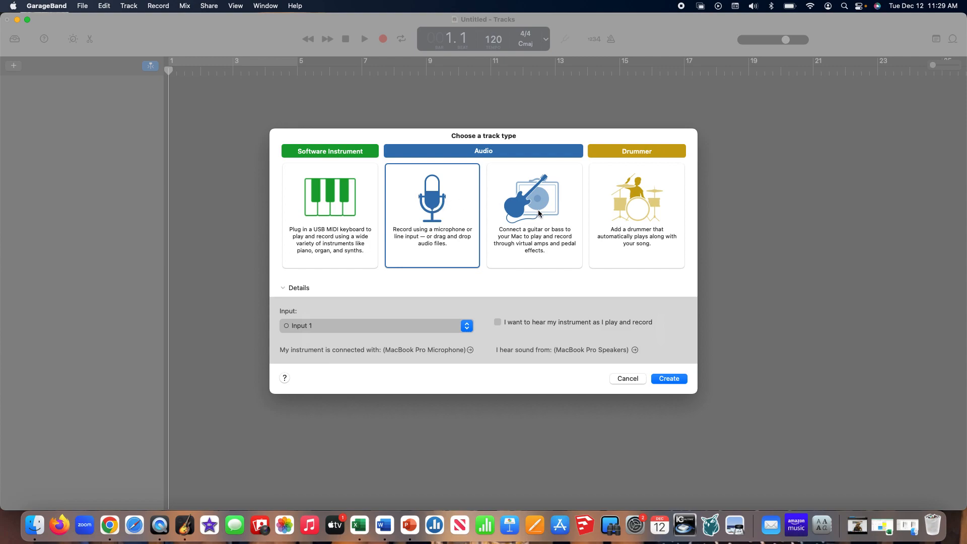
{"action": "left_click", "coordinate": [668, 379]}
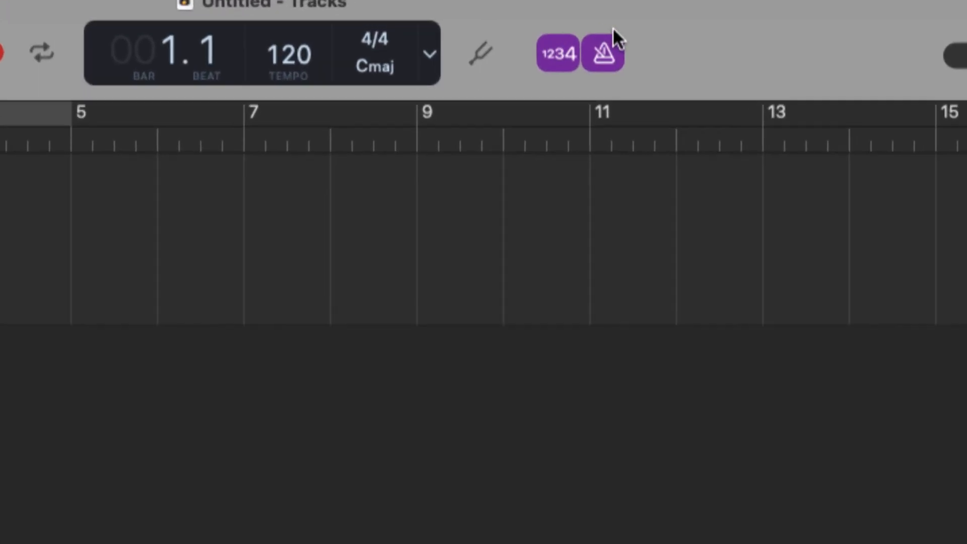
{"action": "left_click", "coordinate": [568, 52]}
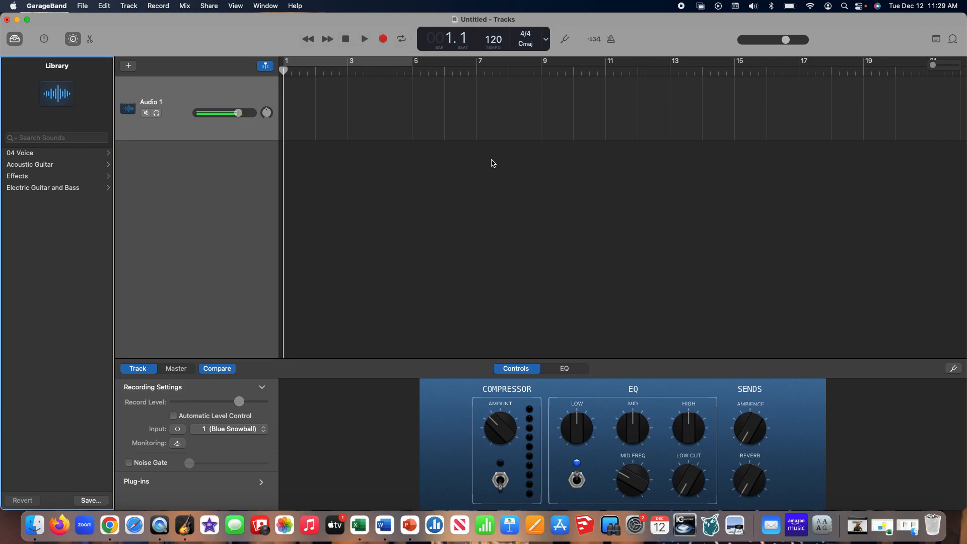
Step: Switch to Chrome and expand the B7 - Tiny House Video Proposal assignment in the 23-24 7th Computers classwork
{"action": "key", "text": "ctrl+Right"}
{"action": "key", "text": "ctrl+Right"}
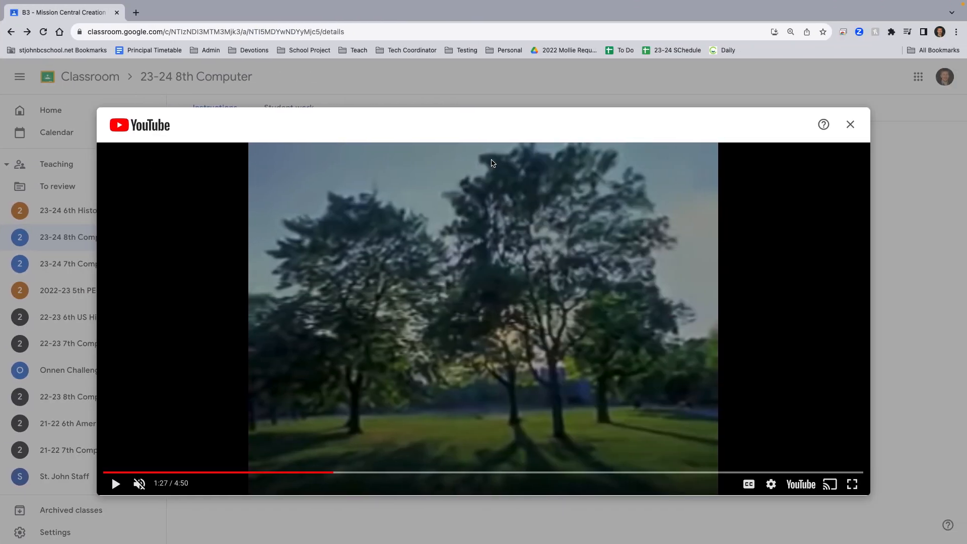
{"action": "key", "text": "ctrl+Left"}
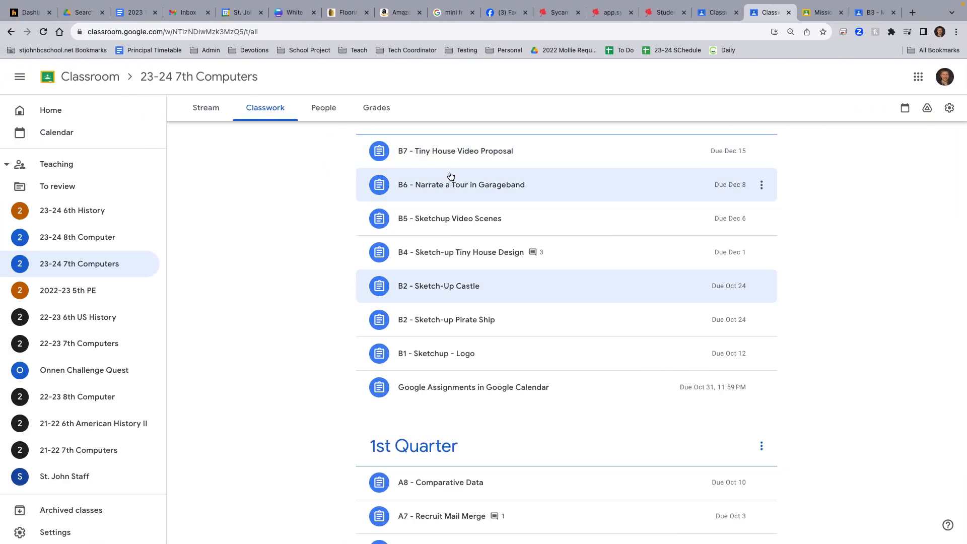
{"action": "left_click", "coordinate": [451, 219]}
{"action": "left_click", "coordinate": [449, 201]}
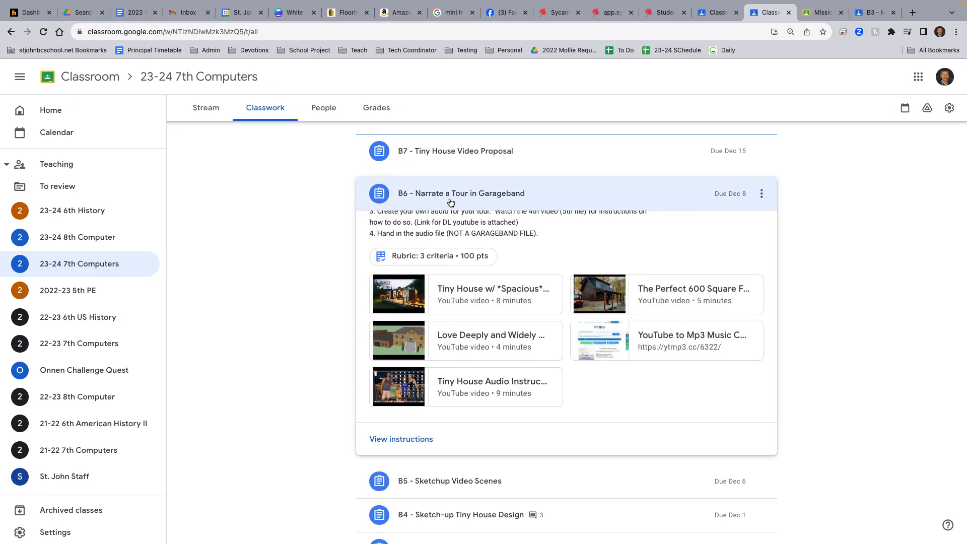
{"action": "left_click", "coordinate": [446, 157]}
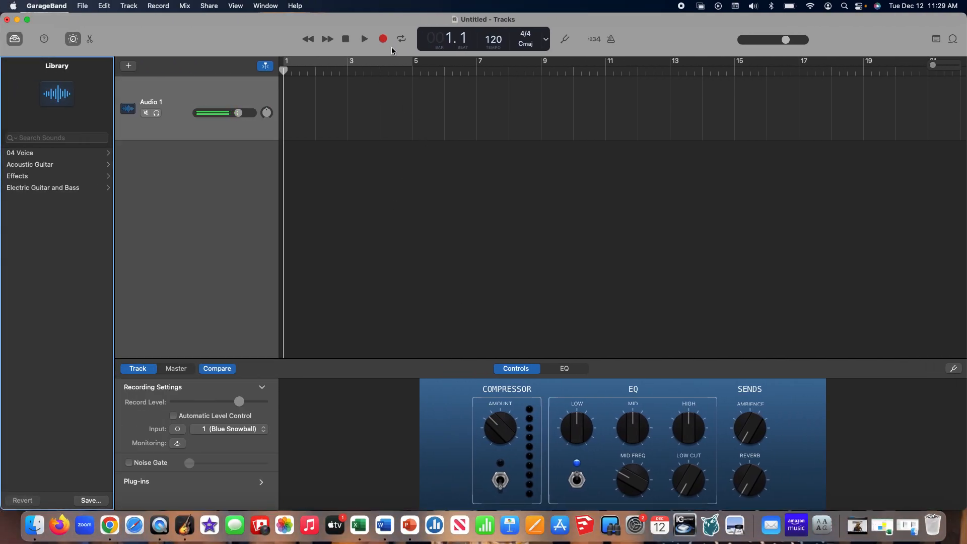
Step: Start recording on the Audio 1 track in GarageBand, and play Tiny House Video 1 in Chrome from about two minutes in
{"action": "left_click", "coordinate": [383, 38]}
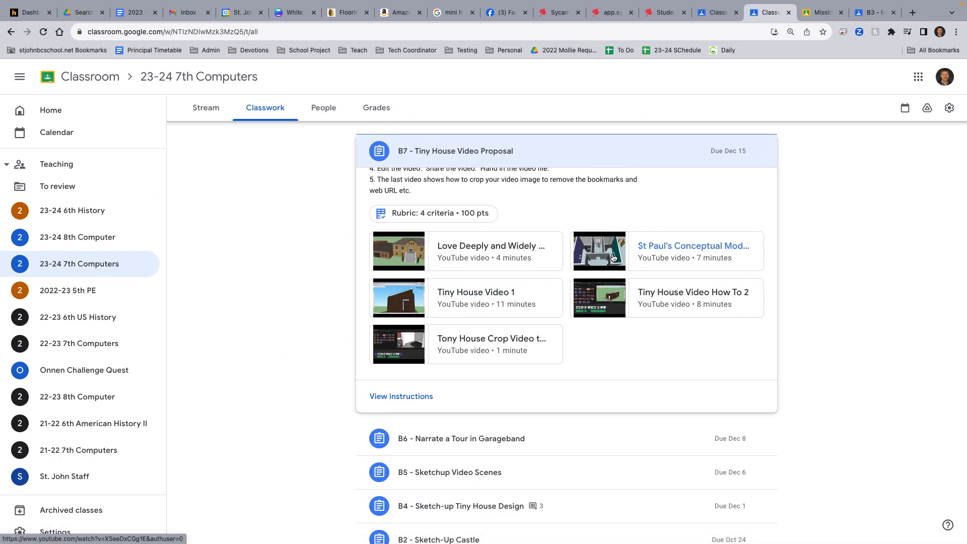
{"action": "left_click", "coordinate": [411, 300]}
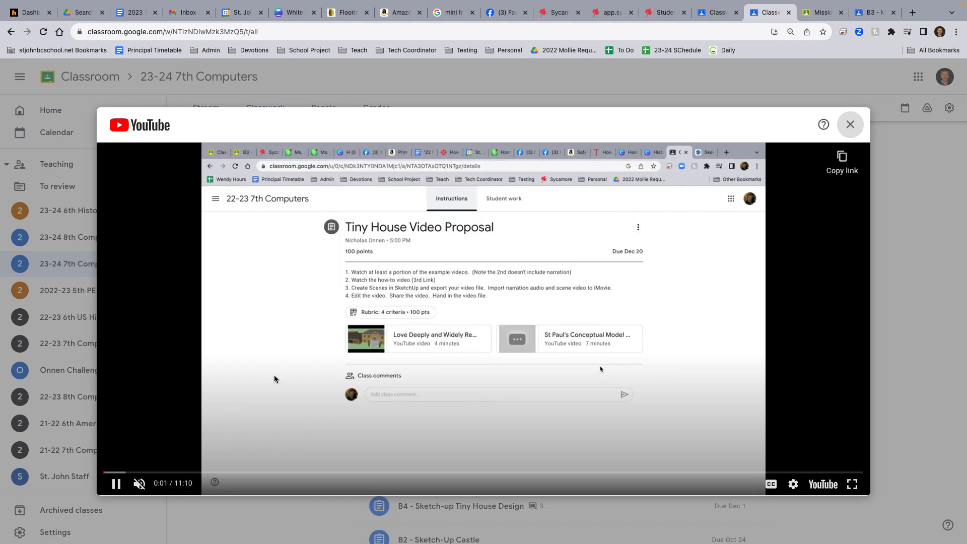
{"action": "left_click", "coordinate": [246, 473]}
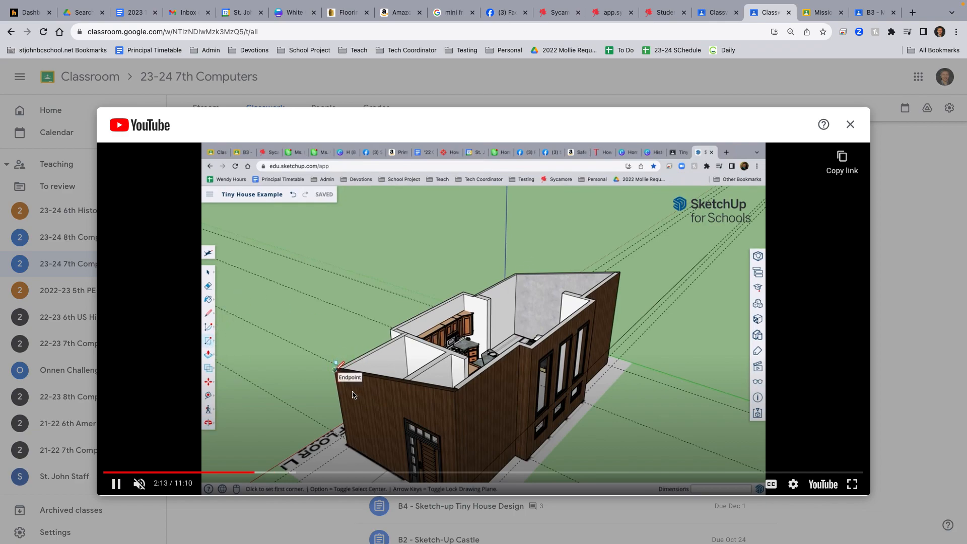
Step: Switch back and forth between the GarageBand recording and the Tiny House video in Chrome, ending in GarageBand
{"action": "key", "text": "ctrl+Left"}
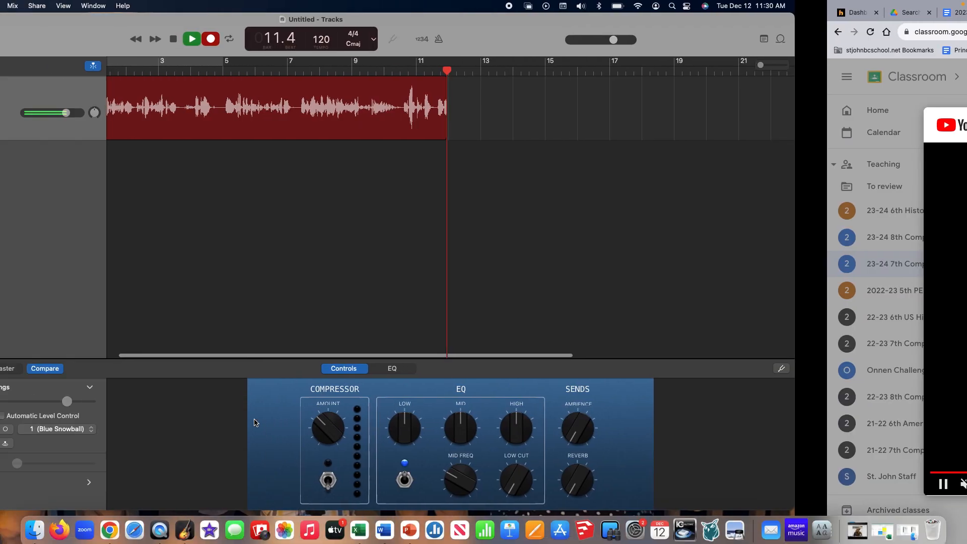
{"action": "key", "text": "ctrl+Right"}
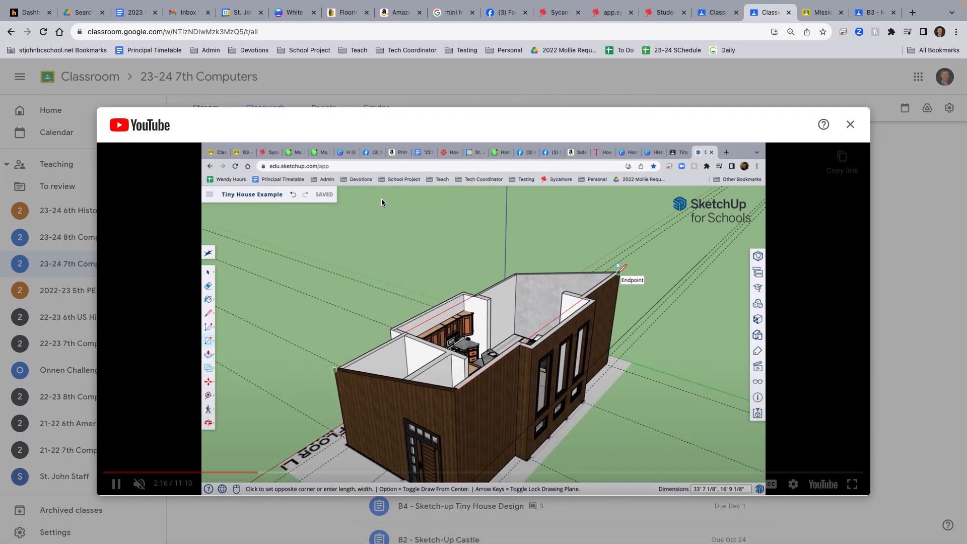
{"action": "key", "text": "ctrl+Left"}
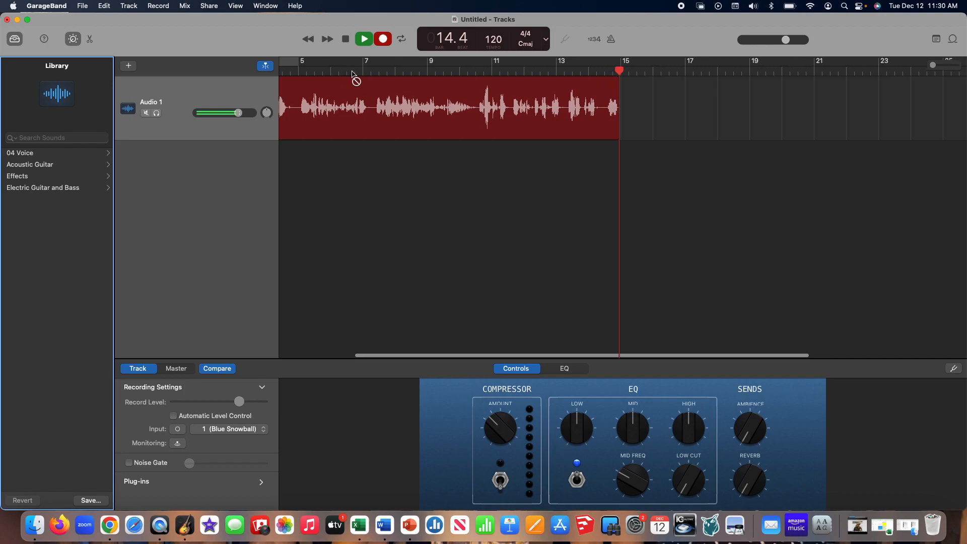
{"action": "key", "text": "ctrl+Right"}
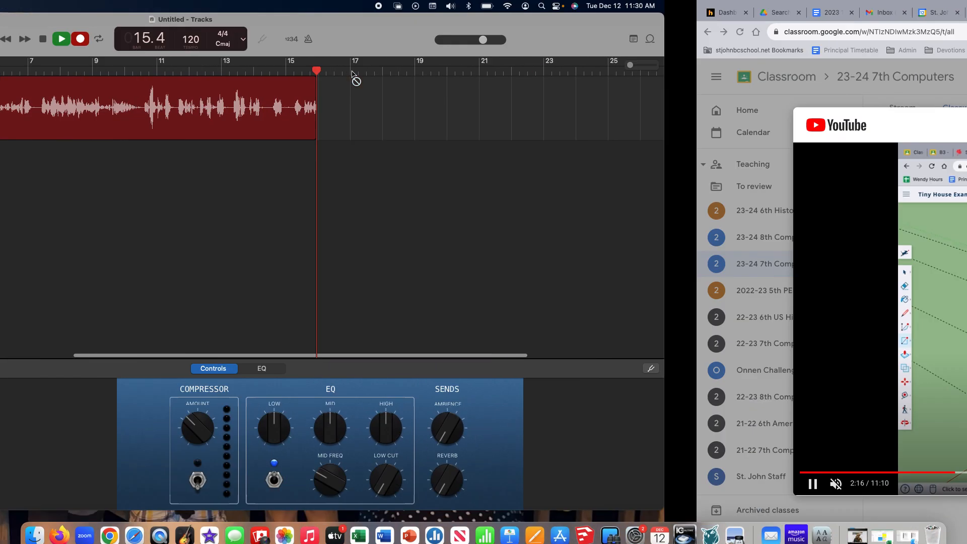
{"action": "key", "text": "ctrl+Left"}
Step: Narrow the GarageBand window to about two-thirds of the screen width, and stop the recording and playback
{"action": "left_click", "coordinate": [27, 20]}
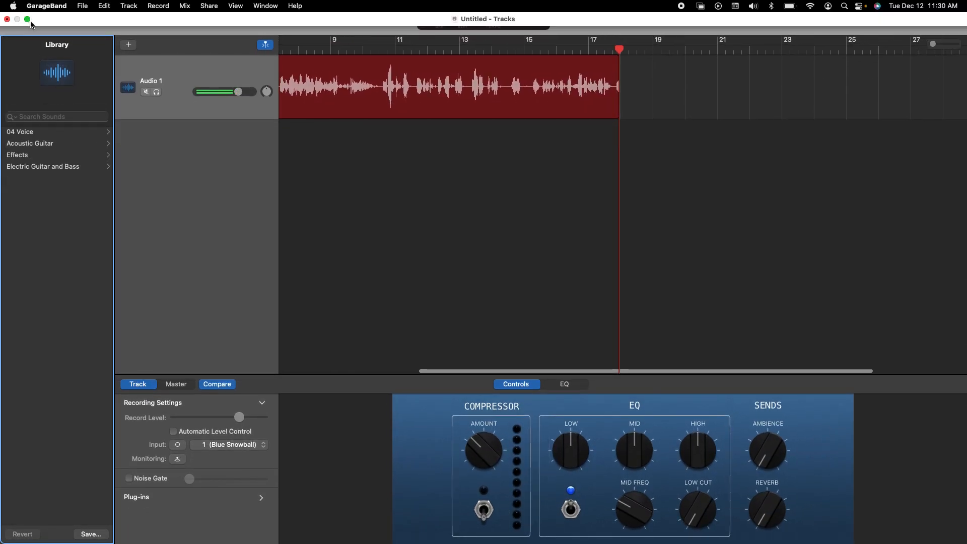
{"action": "left_click", "coordinate": [28, 19]}
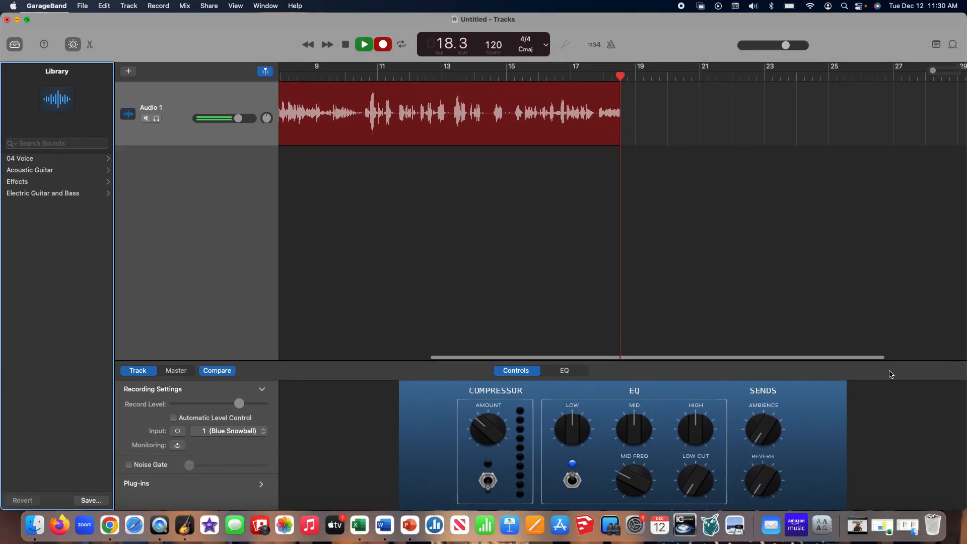
{"action": "left_click_drag", "start_coordinate": [966, 508], "coordinate": [612, 505]}
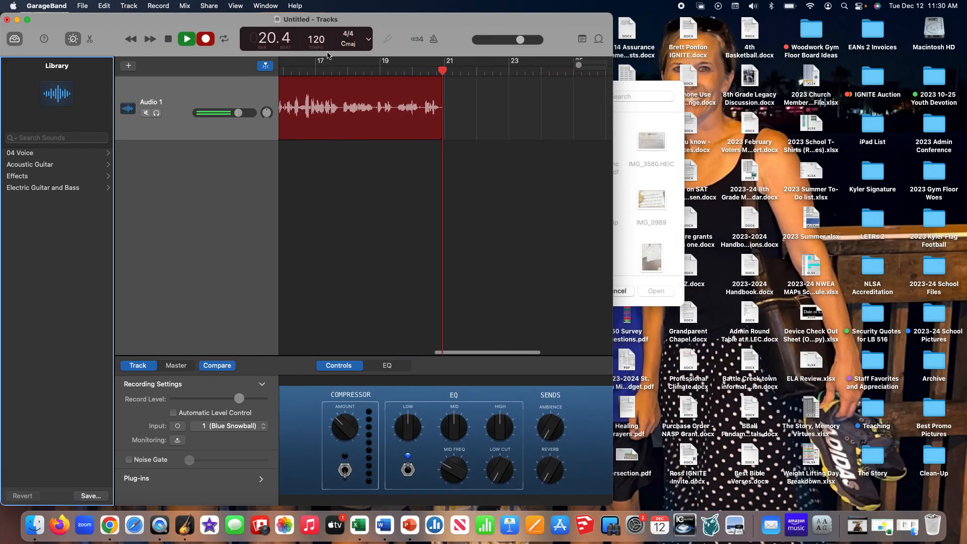
{"action": "key", "text": "r"}
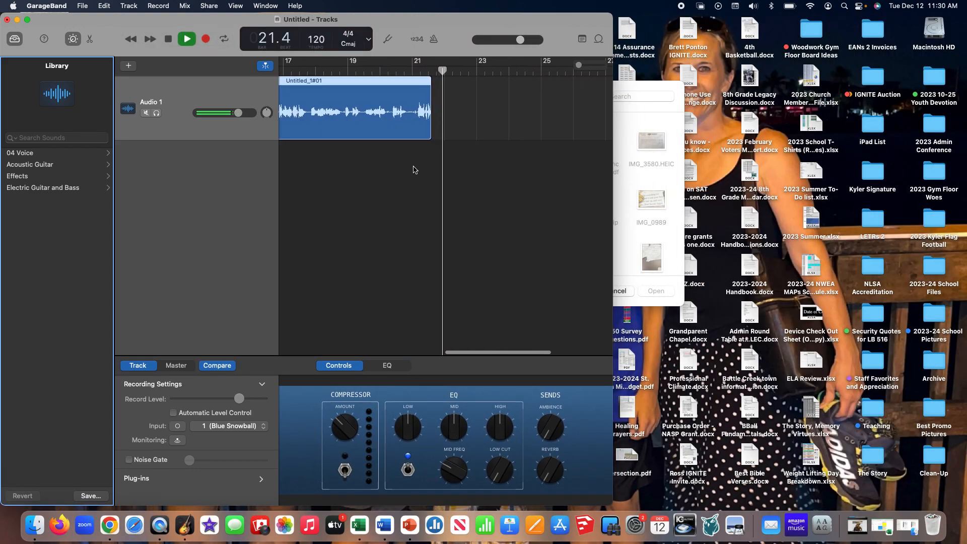
{"action": "key", "text": "space"}
Step: Show the editor and briefly play the recorded narration from its start
{"action": "scroll", "coordinate": [452, 162], "scroll_direction": "left", "scroll_amount": 5}
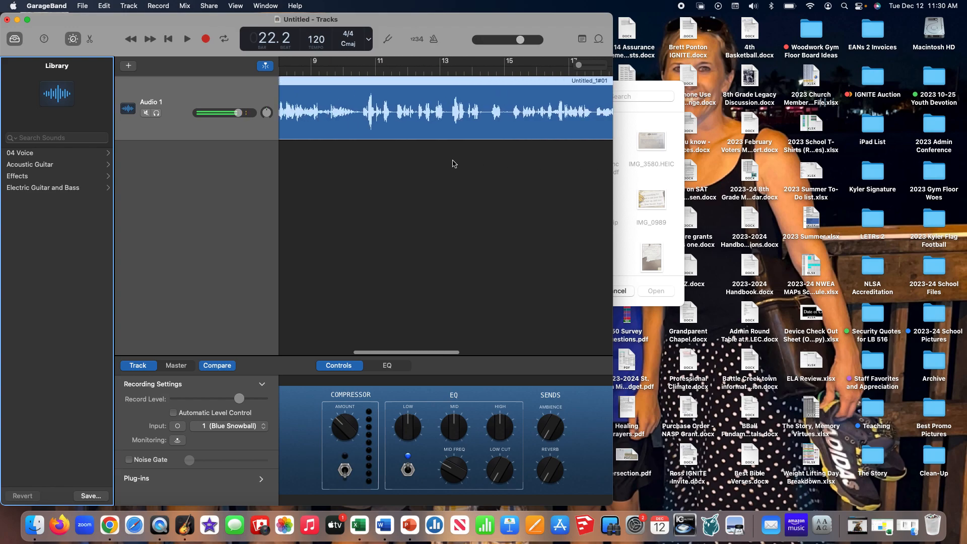
{"action": "scroll", "coordinate": [452, 163], "scroll_direction": "left", "scroll_amount": 8}
{"action": "left_click", "coordinate": [298, 68]}
{"action": "left_click_drag", "start_coordinate": [299, 68], "coordinate": [278, 67]}
{"action": "key", "text": "e"}
{"action": "key", "text": "space"}
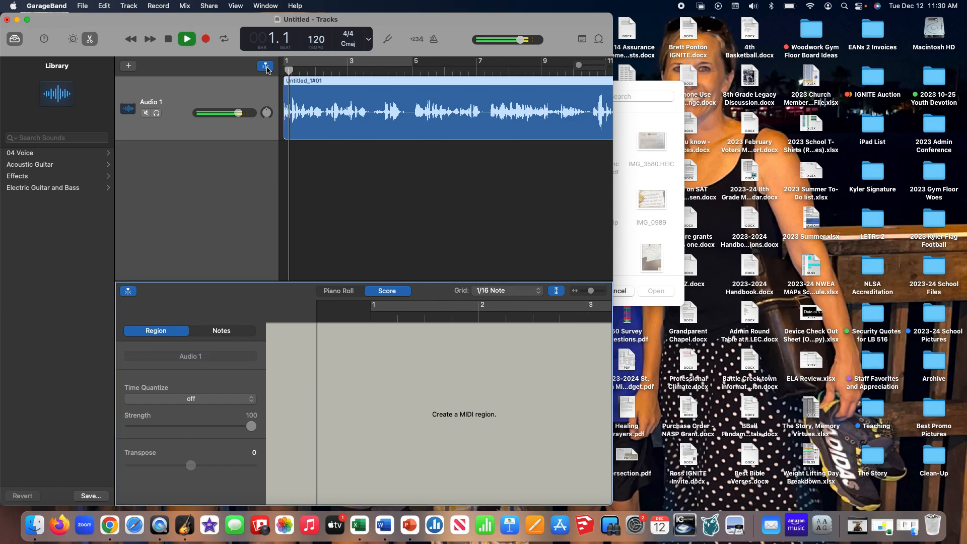
{"action": "key", "text": "space"}
Step: Split the recorded region at bar 2, beat 2
{"action": "left_click", "coordinate": [320, 89]}
{"action": "left_click_drag", "start_coordinate": [323, 71], "coordinate": [324, 74]}
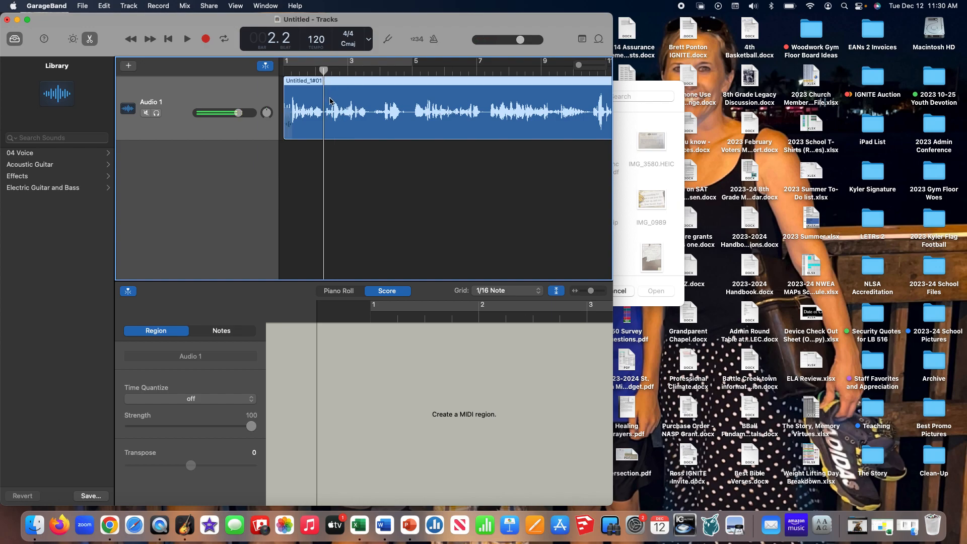
{"action": "left_click", "coordinate": [330, 101]}
{"action": "key", "text": "cmd+t"}
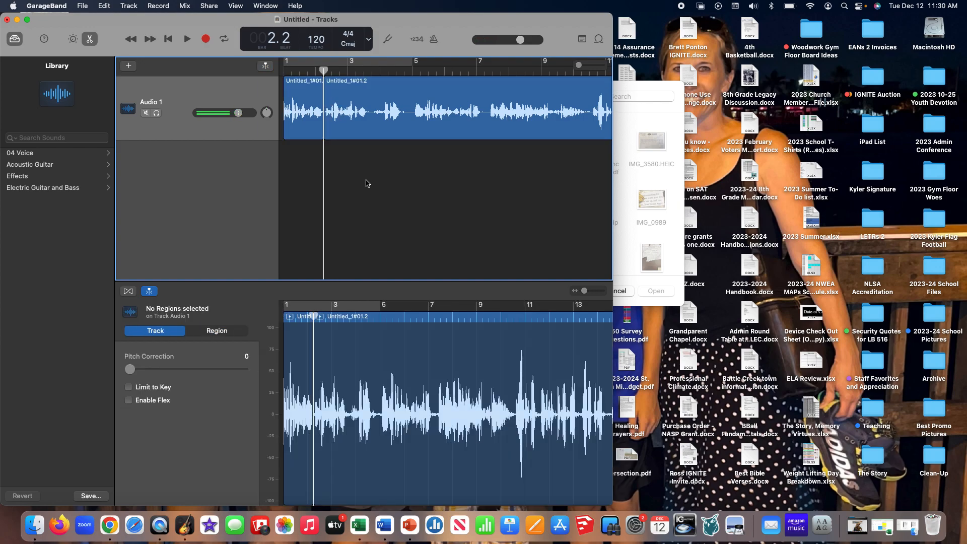
Step: Delete the short opening piece of the recording and move the remaining region to the start of the track at bar 1
{"action": "left_click", "coordinate": [310, 116]}
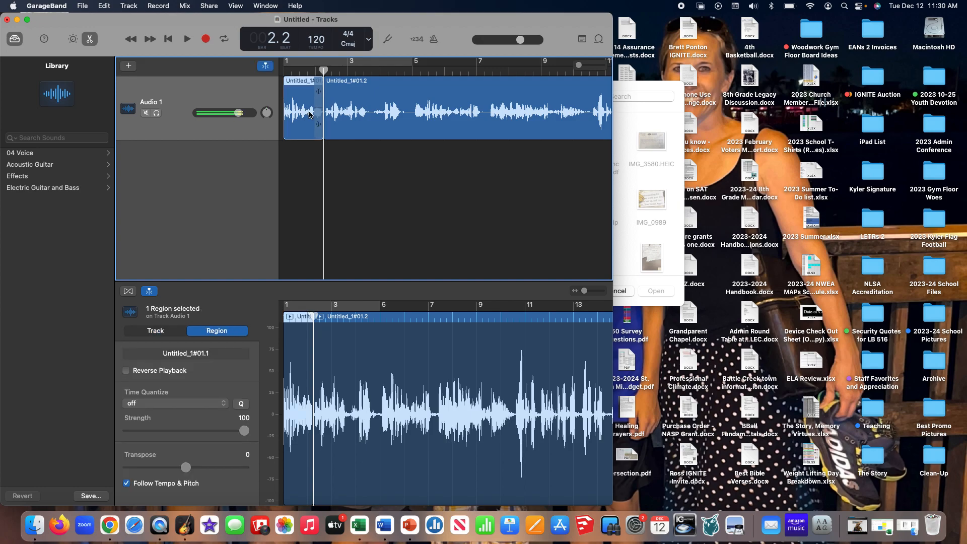
{"action": "key", "text": "Delete"}
{"action": "left_click", "coordinate": [416, 89]}
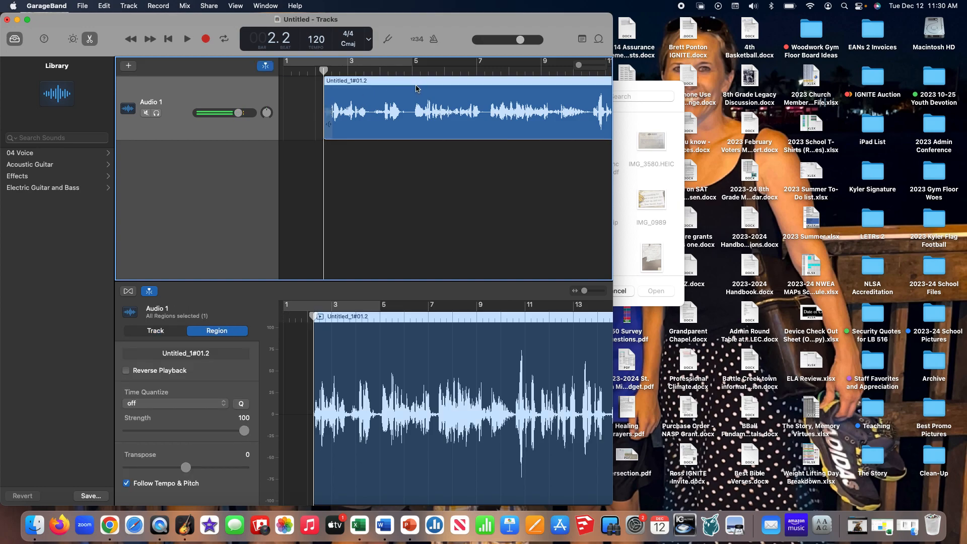
{"action": "left_click_drag", "start_coordinate": [416, 87], "coordinate": [312, 139]}
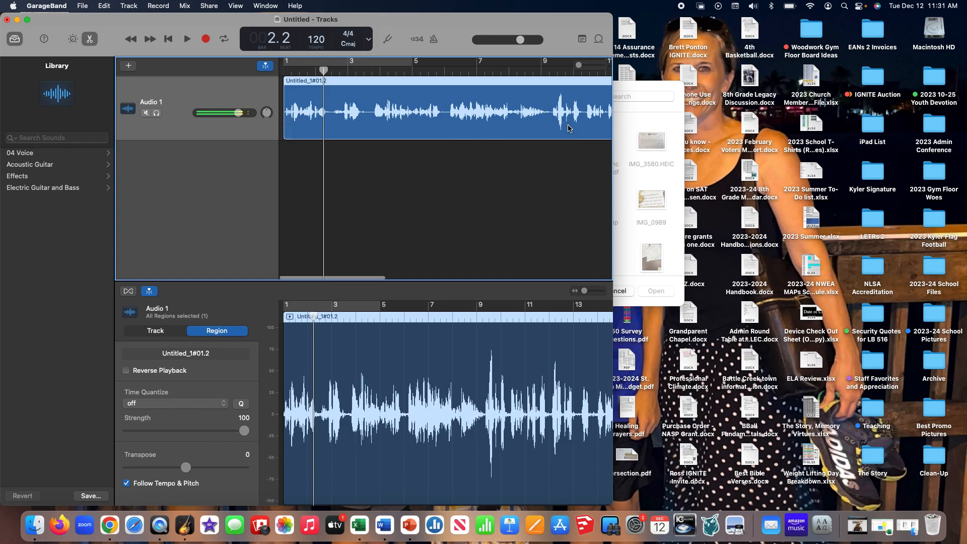
Step: Listen to the recording around bar 9 and split the region at bar 9, beat 2
{"action": "scroll", "coordinate": [568, 127], "scroll_direction": "right", "scroll_amount": 1}
{"action": "scroll", "coordinate": [568, 128], "scroll_direction": "right", "scroll_amount": 10}
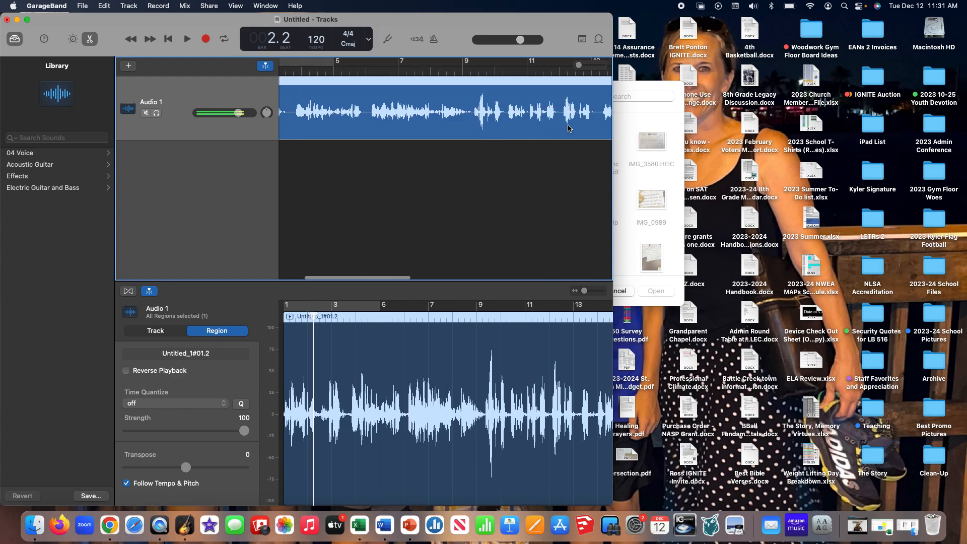
{"action": "left_click", "coordinate": [431, 74]}
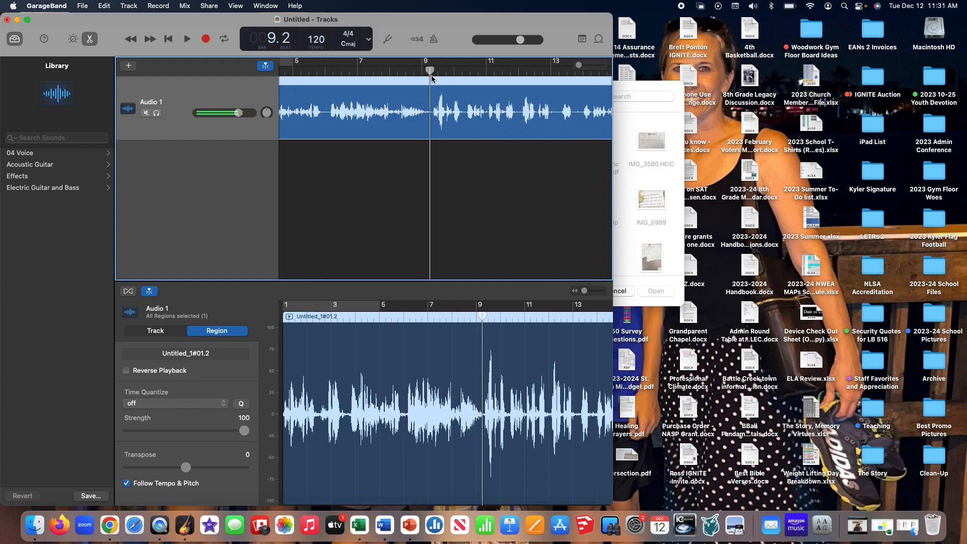
{"action": "key", "text": "space"}
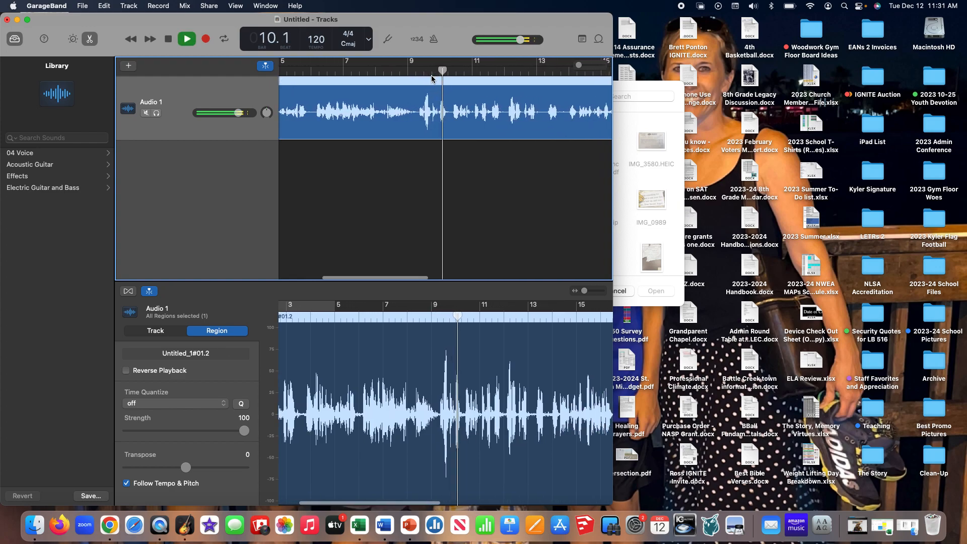
{"action": "key", "text": "space"}
{"action": "left_click", "coordinate": [412, 73]}
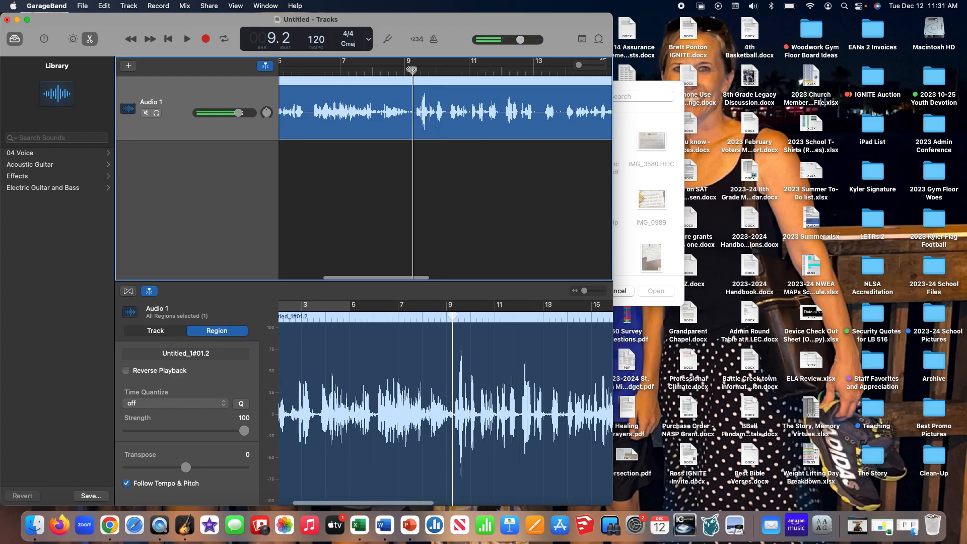
{"action": "key", "text": "super+t"}
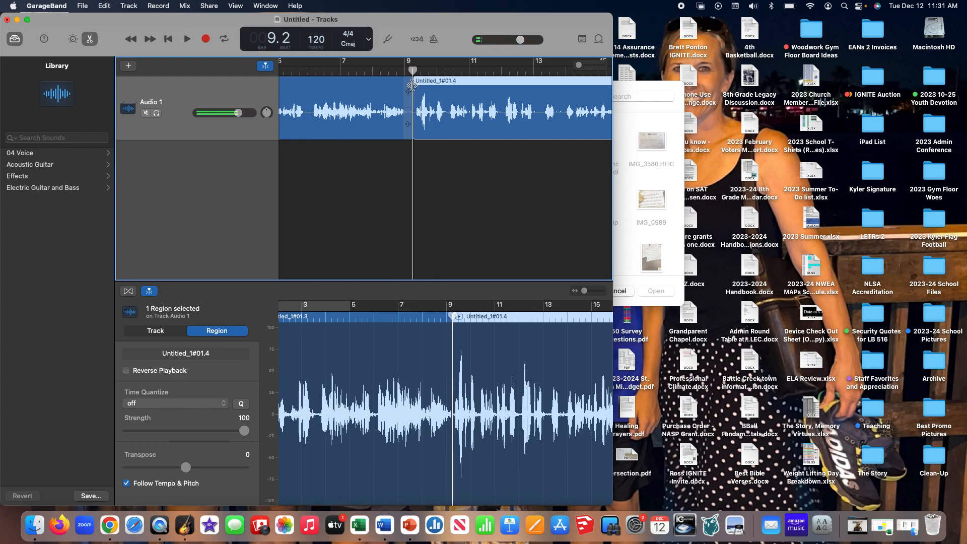
Step: Place the playhead at bar 10, beat 2 for the second cut and turn off Snap to Grid
{"action": "left_click", "coordinate": [449, 67]}
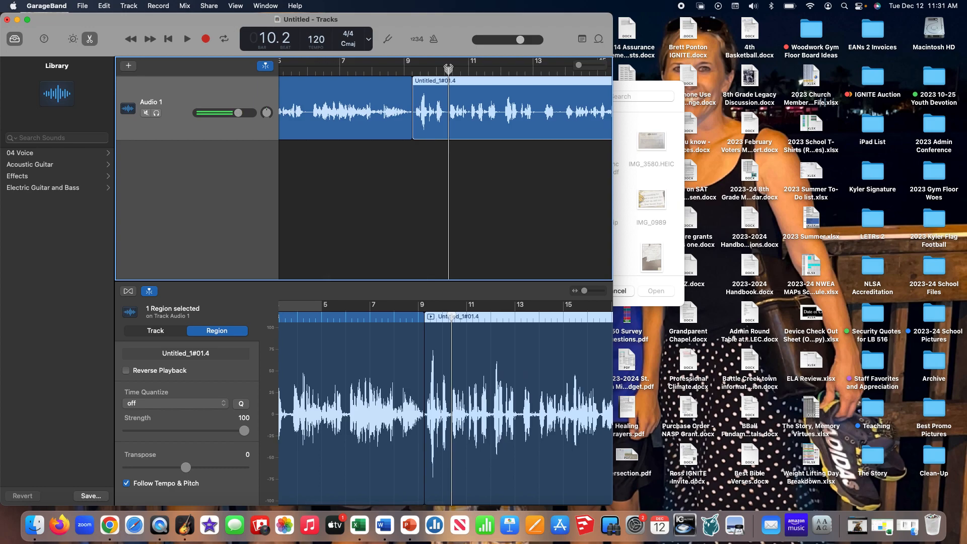
{"action": "left_click_drag", "start_coordinate": [446, 67], "coordinate": [444, 68]}
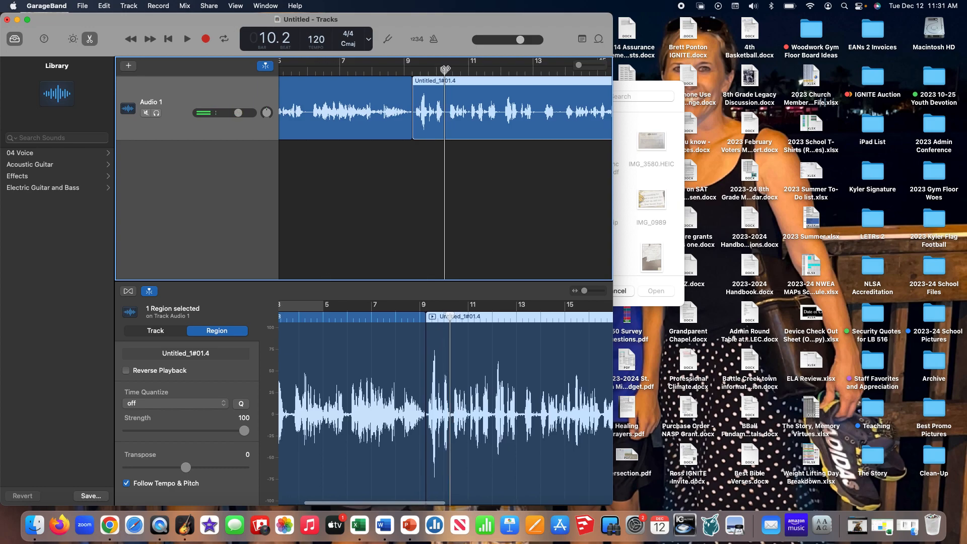
{"action": "left_click", "coordinate": [236, 5]}
{"action": "mouse_move", "coordinate": [108, 8]}
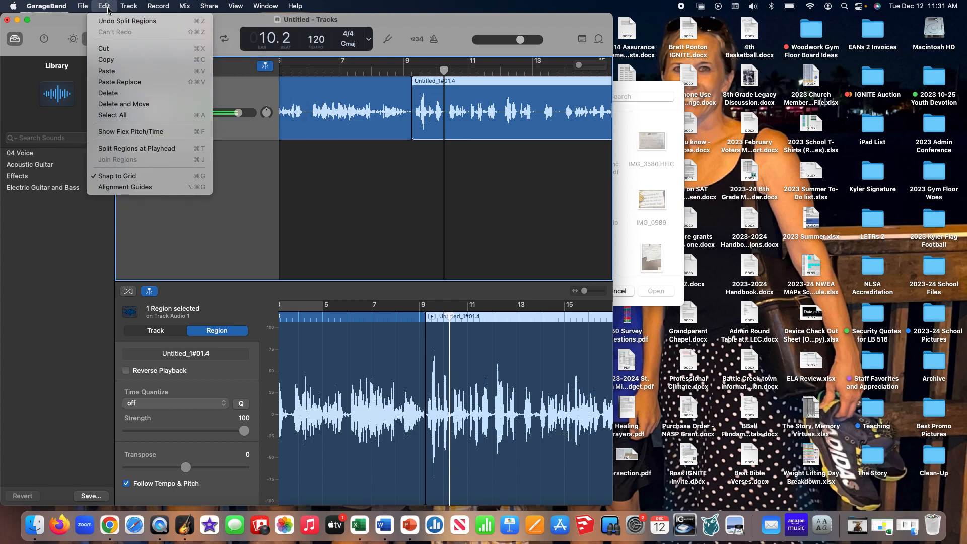
{"action": "left_click", "coordinate": [138, 176]}
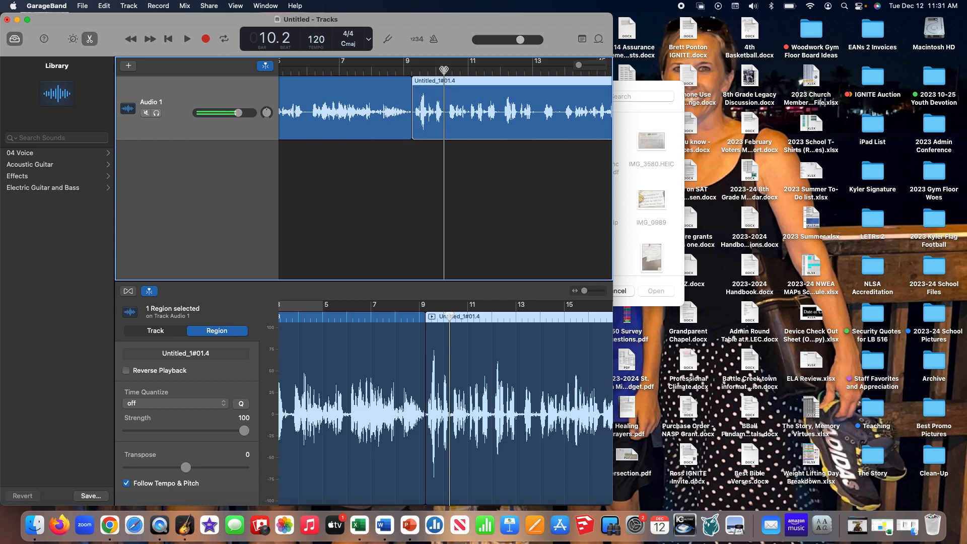
Step: Split the region at bar 10, beat 2 and delete the short piece between the two cuts
{"action": "left_click_drag", "start_coordinate": [443, 70], "coordinate": [444, 70]}
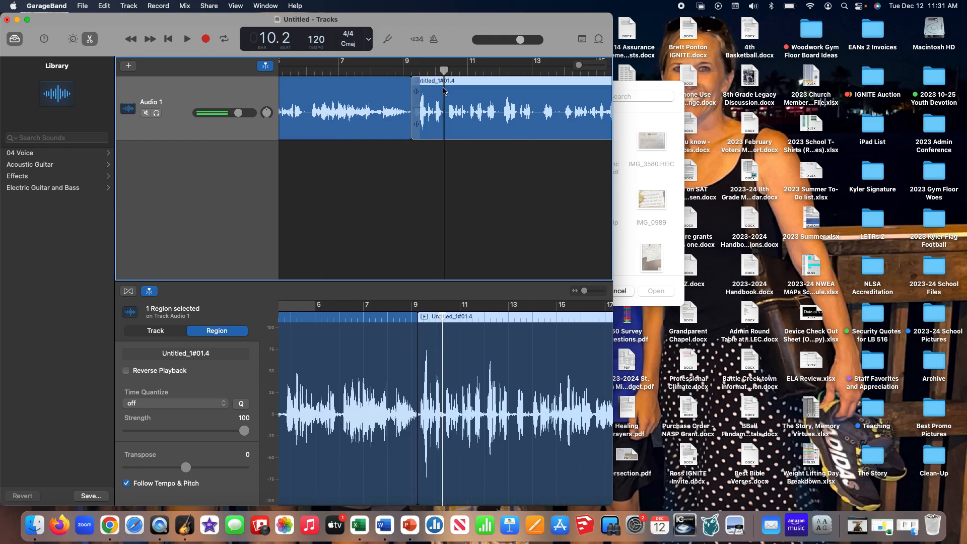
{"action": "key", "text": "super+t"}
{"action": "left_click", "coordinate": [414, 164]}
{"action": "left_click", "coordinate": [424, 115]}
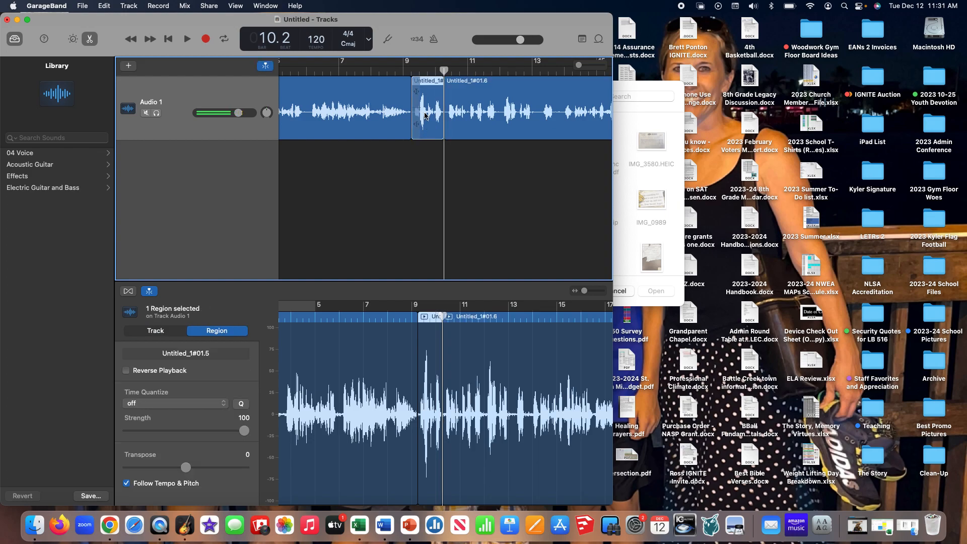
{"action": "key", "text": "Delete"}
Step: Move the last region earlier to close the gap, so it starts where the previous region ends at bar 9, beat 2
{"action": "left_click", "coordinate": [496, 98]}
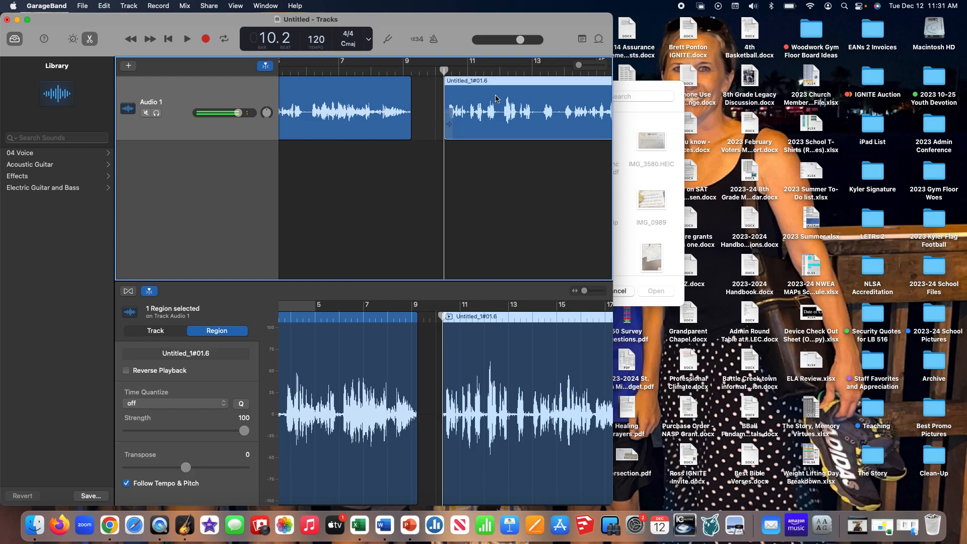
{"action": "left_click_drag", "start_coordinate": [513, 86], "coordinate": [479, 85]}
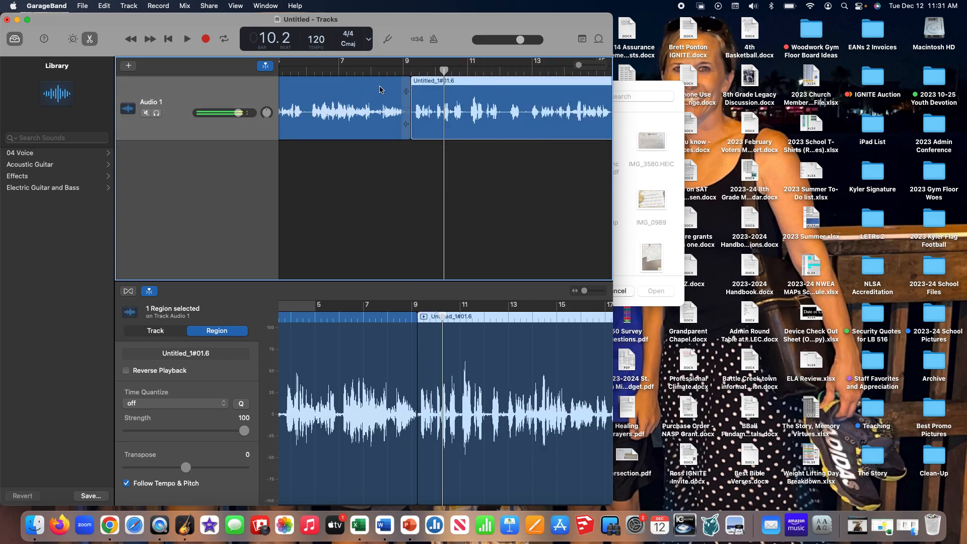
{"action": "left_click", "coordinate": [389, 165]}
Step: Share the song to Music, titling it with the teacher's name followed by "Tiny House"
{"action": "left_click", "coordinate": [209, 5]}
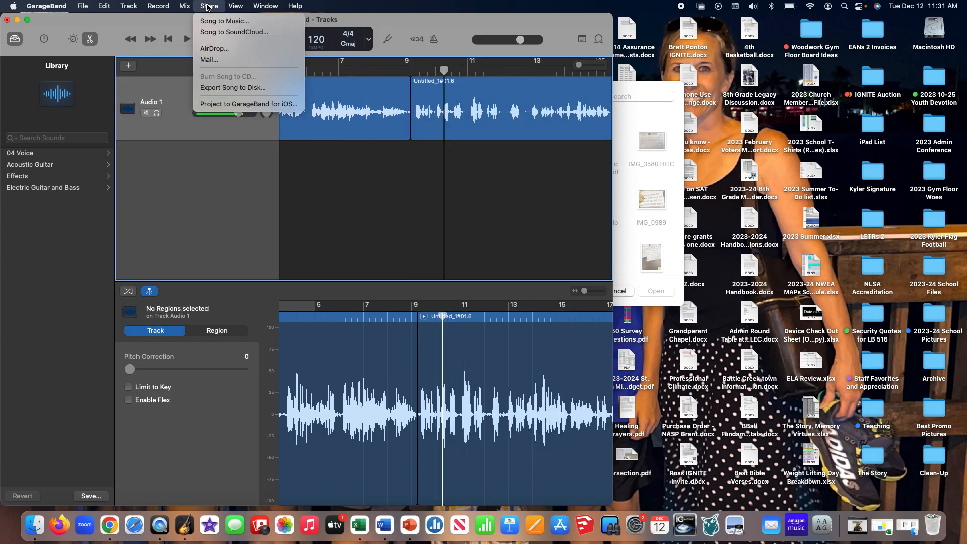
{"action": "left_click", "coordinate": [212, 21]}
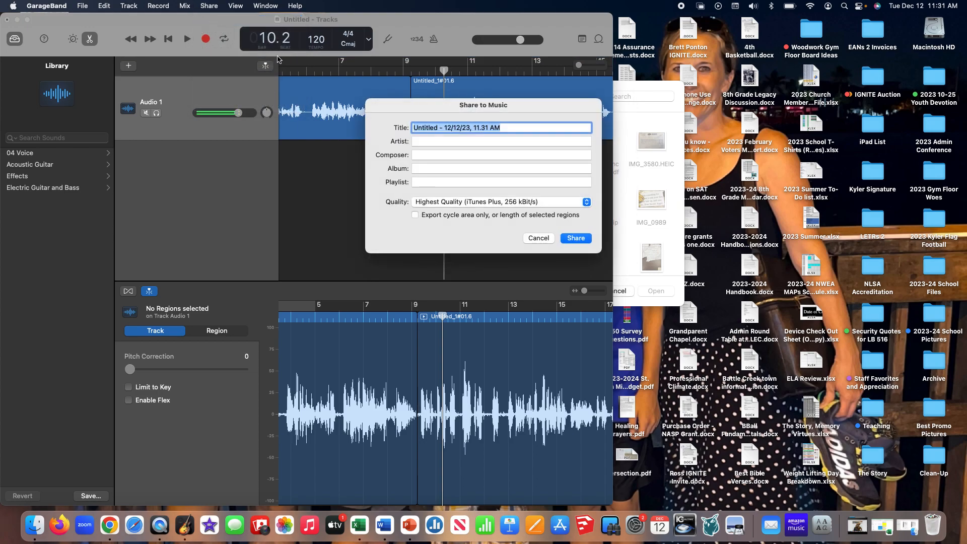
{"action": "type", "text": "Mr. Onnen's Tiny H"}
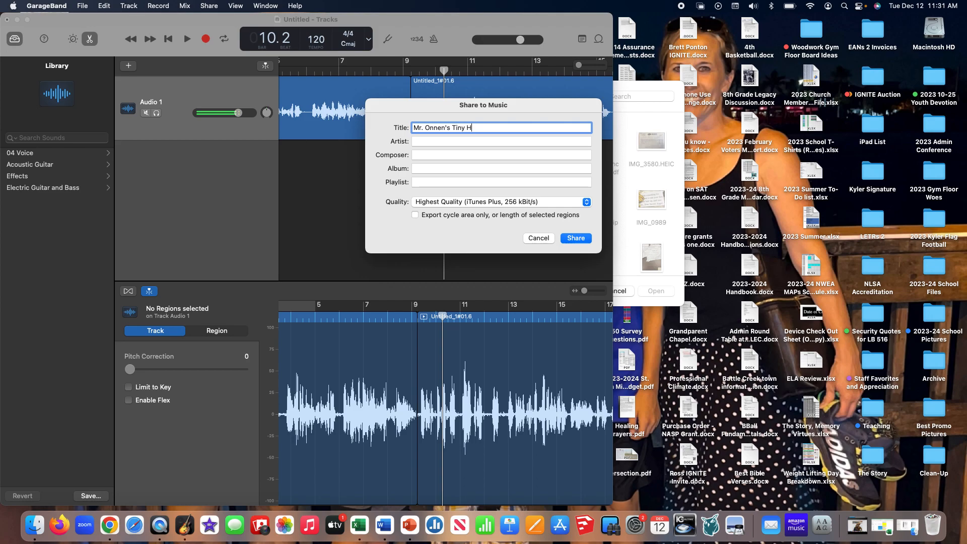
{"action": "type", "text": "ouse"}
{"action": "key", "text": "Return"}
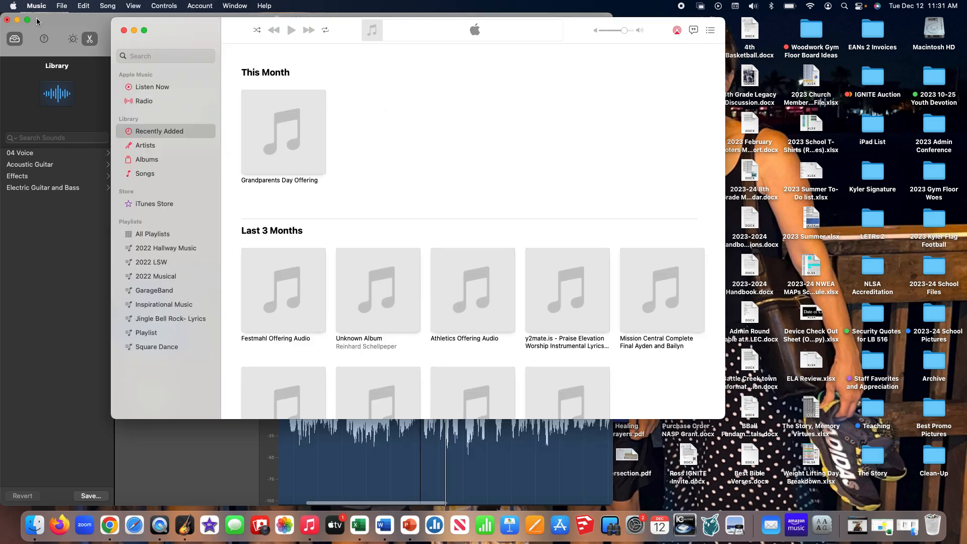
Step: Return to GarageBand and quit it without saving the untitled project
{"action": "left_click", "coordinate": [50, 26]}
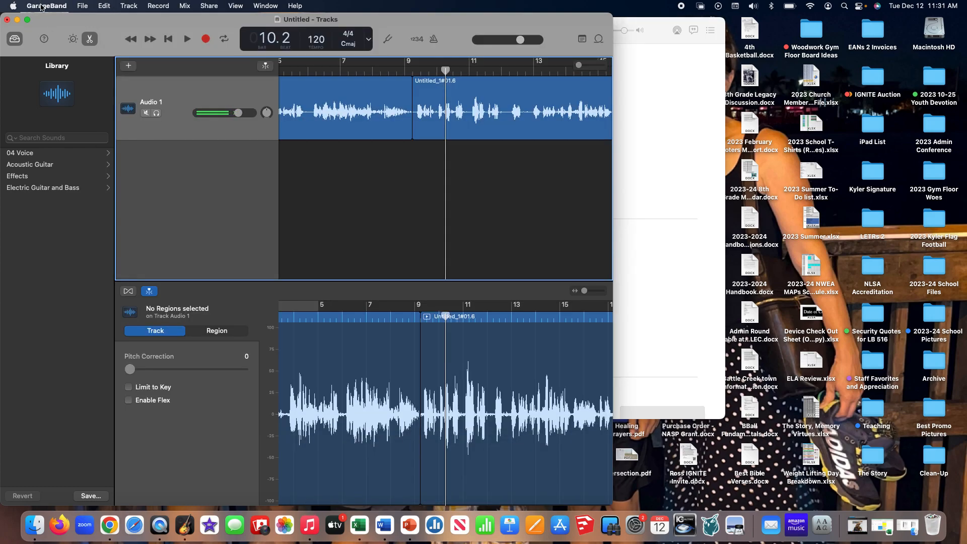
{"action": "left_click", "coordinate": [42, 7]}
{"action": "left_click", "coordinate": [49, 169]}
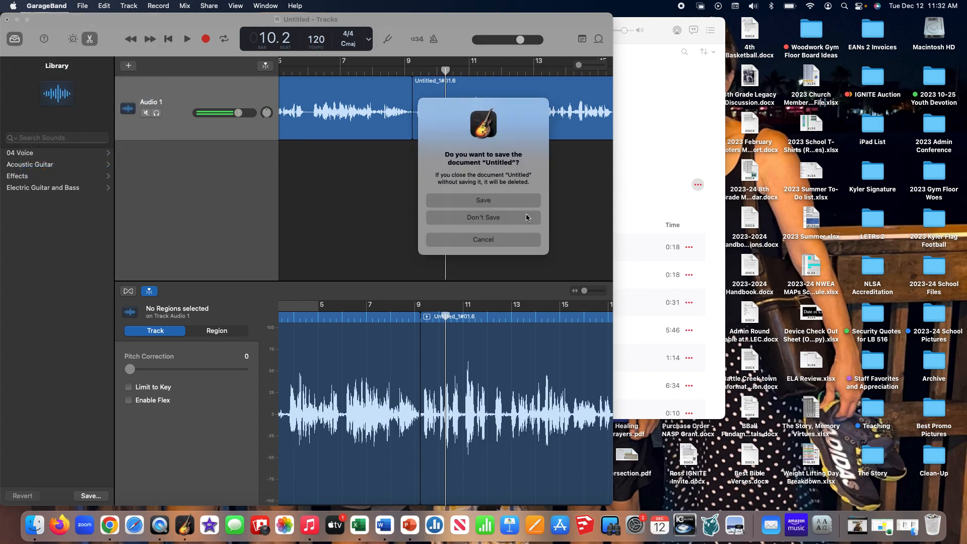
{"action": "left_click", "coordinate": [490, 218]}
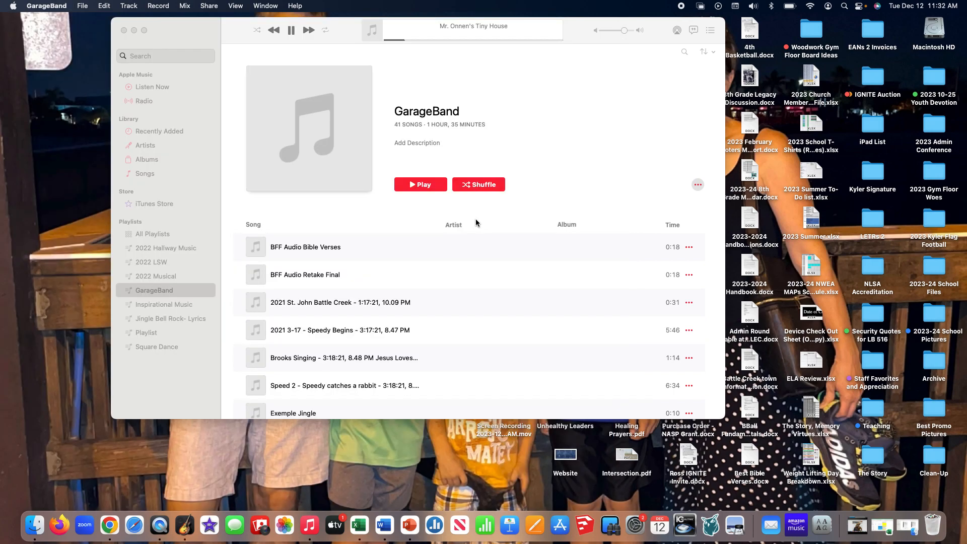
Step: Copy the exported Tiny House song from Music's GarageBand playlist to the desktop once, and pause its playback
{"action": "scroll", "coordinate": [336, 333], "scroll_direction": "down", "scroll_amount": 20}
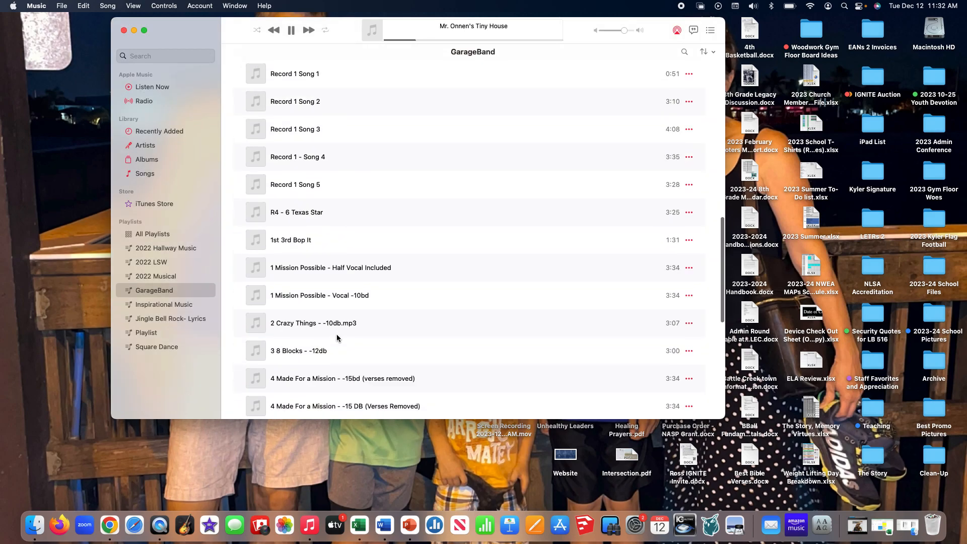
{"action": "left_click_drag", "start_coordinate": [294, 406], "coordinate": [63, 314]}
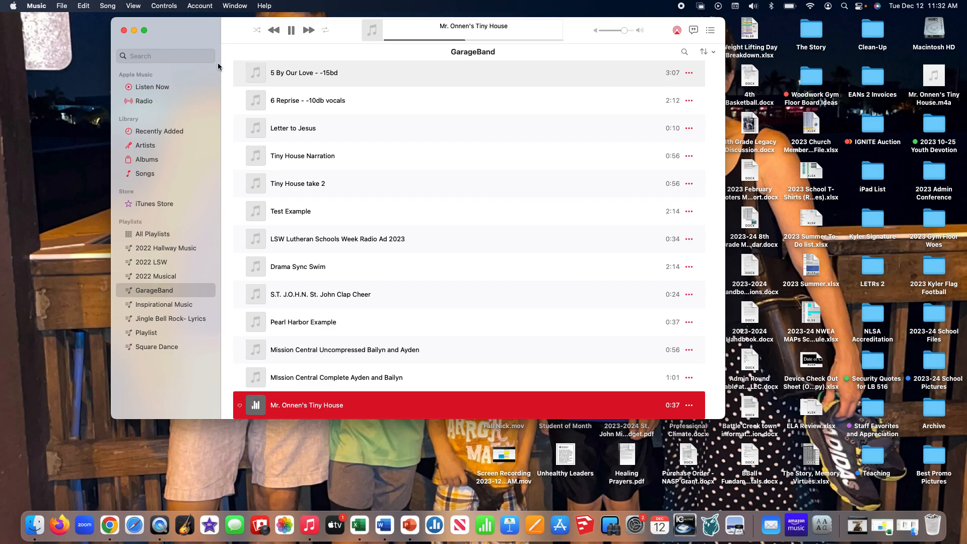
{"action": "left_click", "coordinate": [291, 30]}
{"action": "left_click_drag", "start_coordinate": [285, 409], "coordinate": [81, 431]}
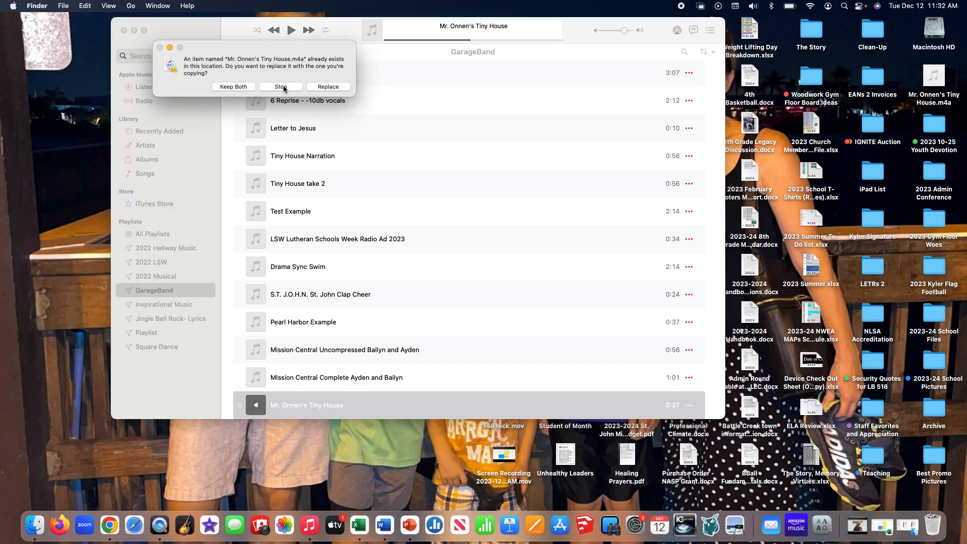
{"action": "left_click", "coordinate": [280, 87]}
Step: Clear the Music window and the file-open dialog off the desktop and switch to iMovie
{"action": "left_click", "coordinate": [134, 30]}
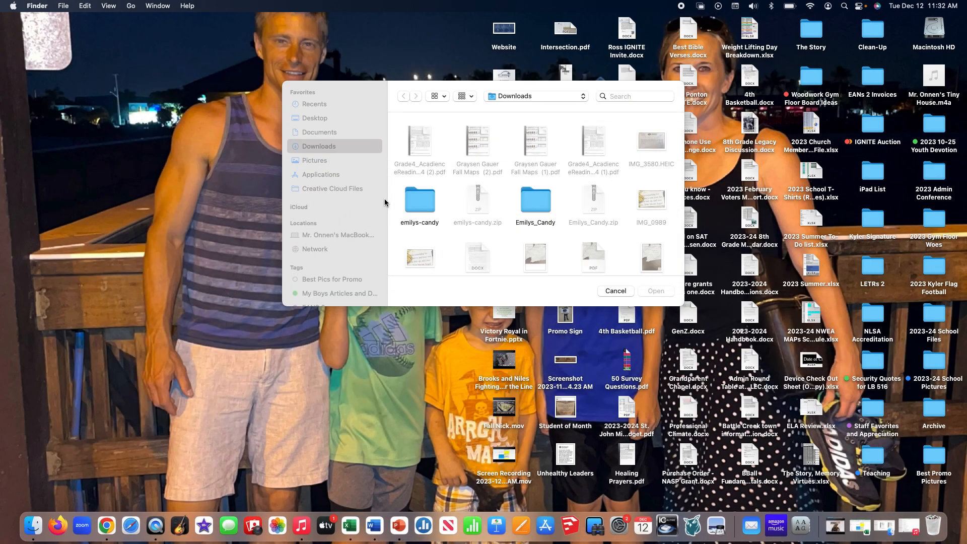
{"action": "left_click", "coordinate": [613, 289]}
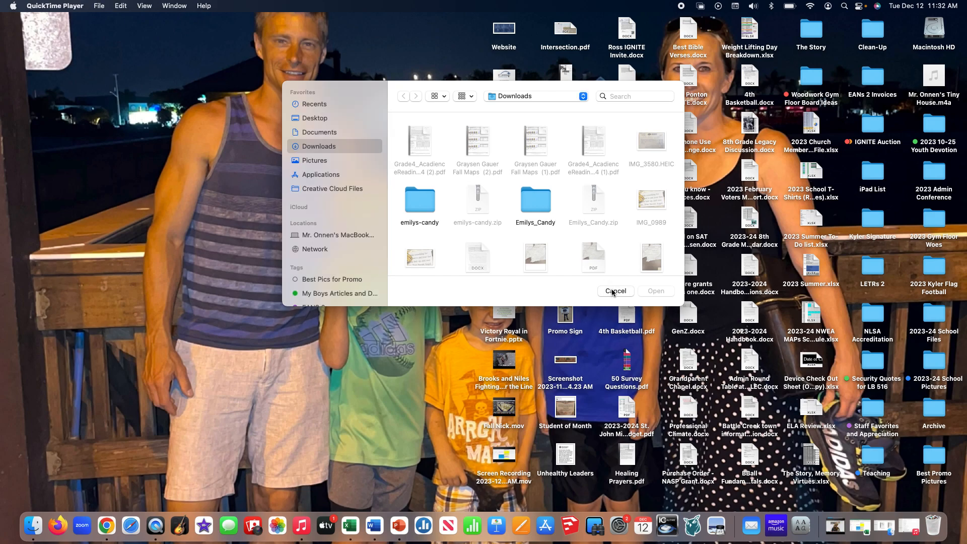
{"action": "left_click", "coordinate": [204, 526]}
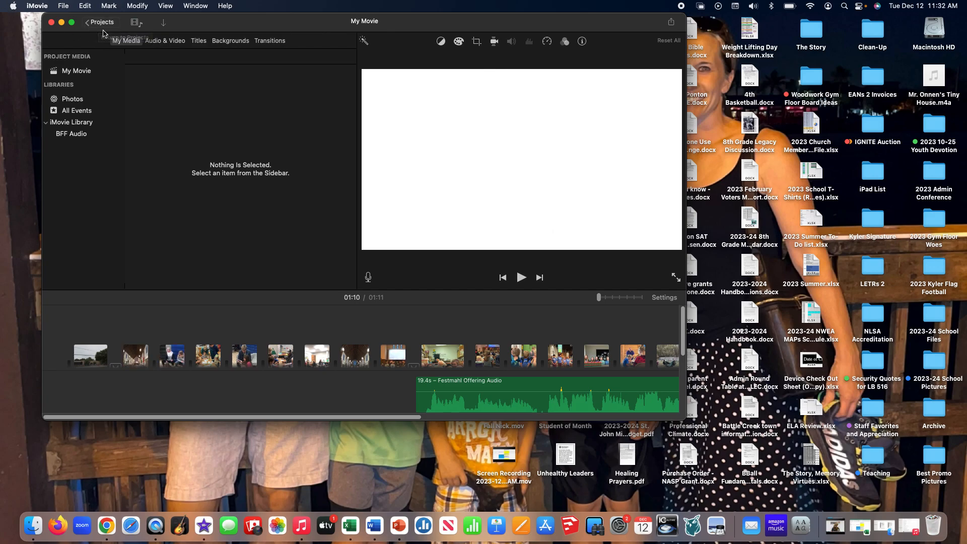
Step: Leave the open project, naming it "Mr O Tiny House", and create a new movie project
{"action": "left_click", "coordinate": [102, 23]}
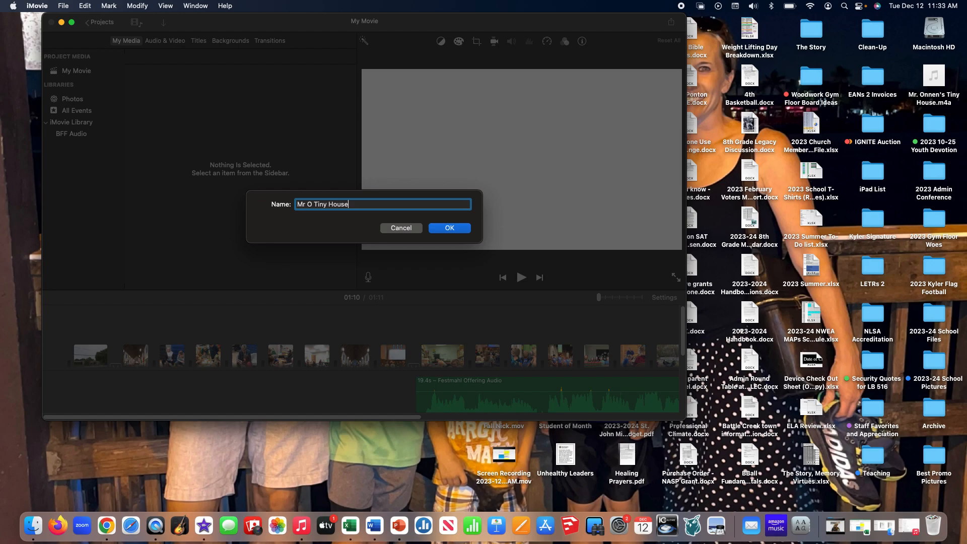
{"action": "key", "text": "Return"}
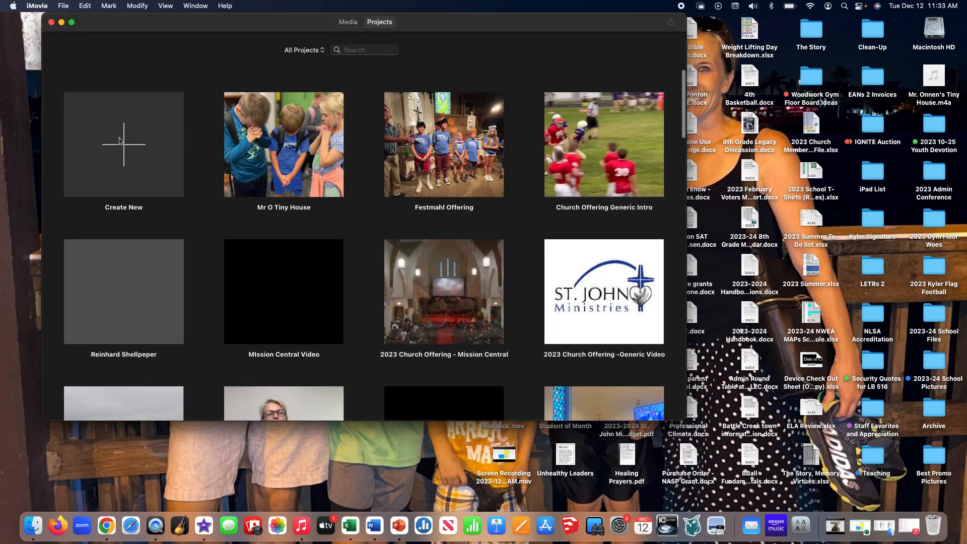
{"action": "left_click", "coordinate": [119, 141]}
{"action": "left_click", "coordinate": [99, 200]}
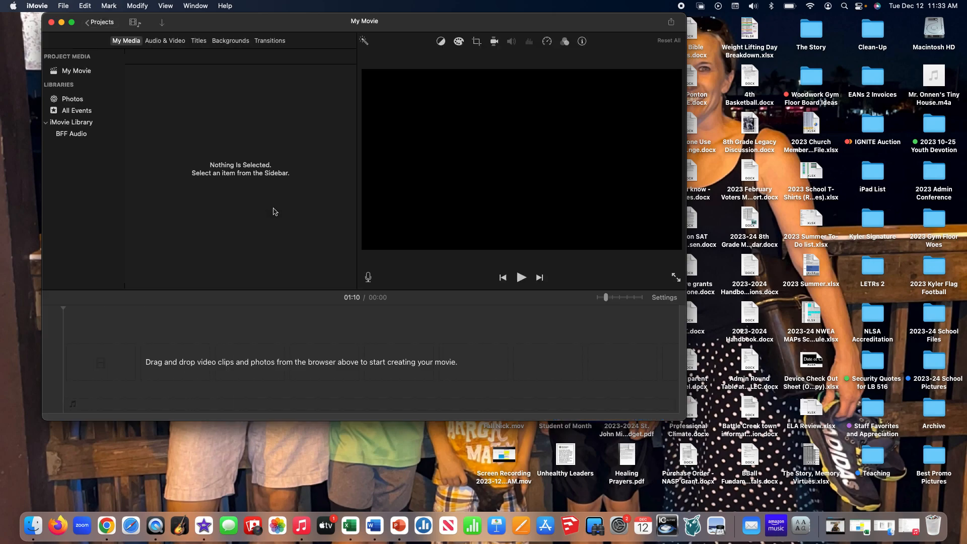
Step: Open the Desktop folder in Finder beside iMovie and add the Screen Recording .mov file to the start of the movie timeline
{"action": "left_click", "coordinate": [34, 525]}
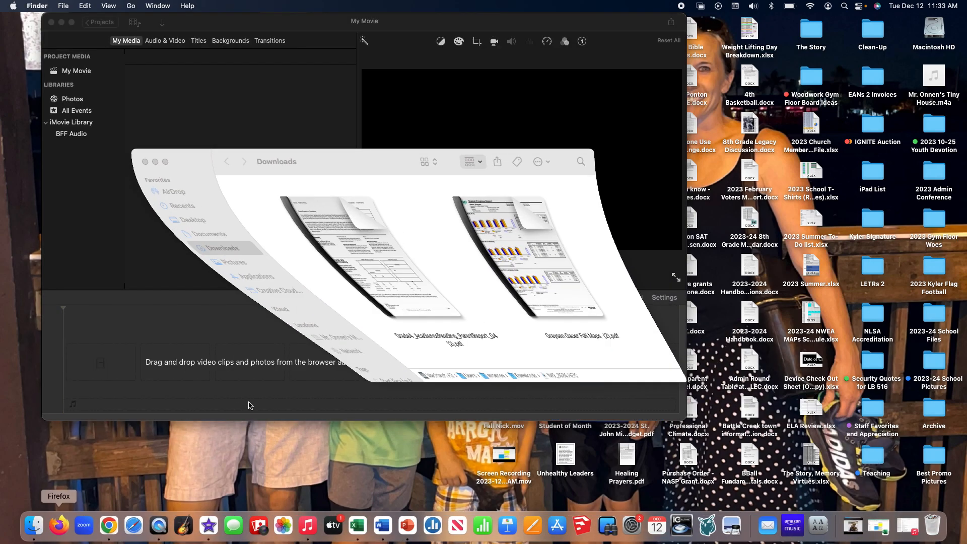
{"action": "left_click", "coordinate": [171, 221]}
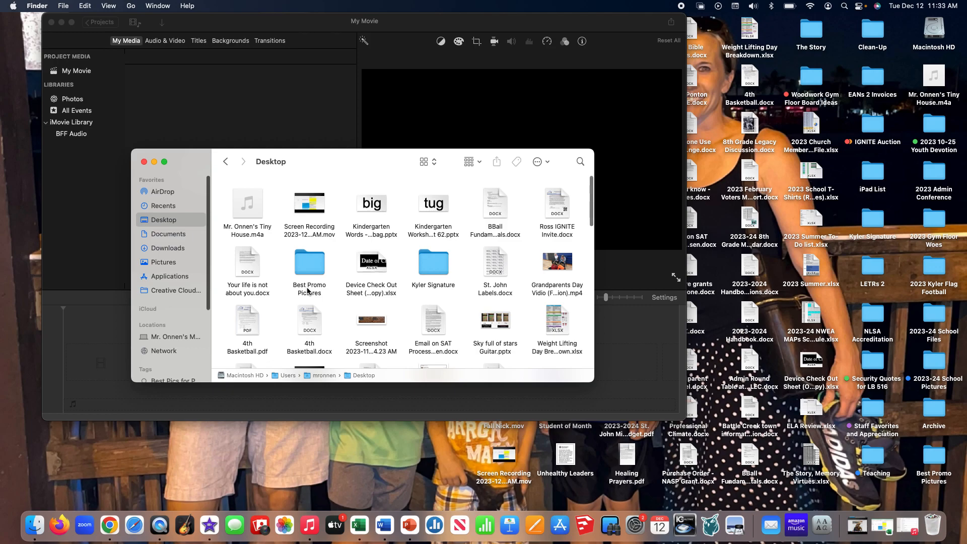
{"action": "left_click_drag", "start_coordinate": [256, 200], "coordinate": [144, 225]}
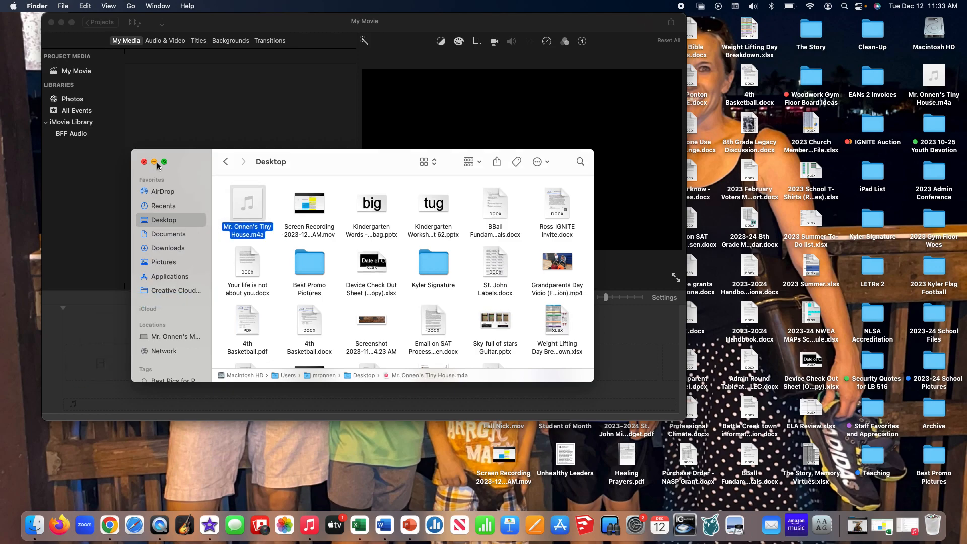
{"action": "left_click_drag", "start_coordinate": [186, 168], "coordinate": [480, 211]}
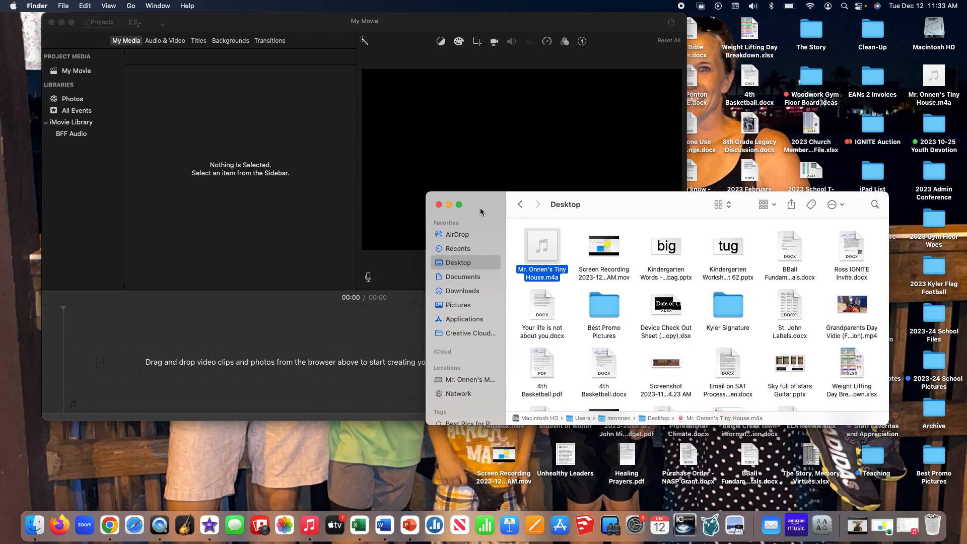
{"action": "left_click_drag", "start_coordinate": [611, 258], "coordinate": [70, 352]}
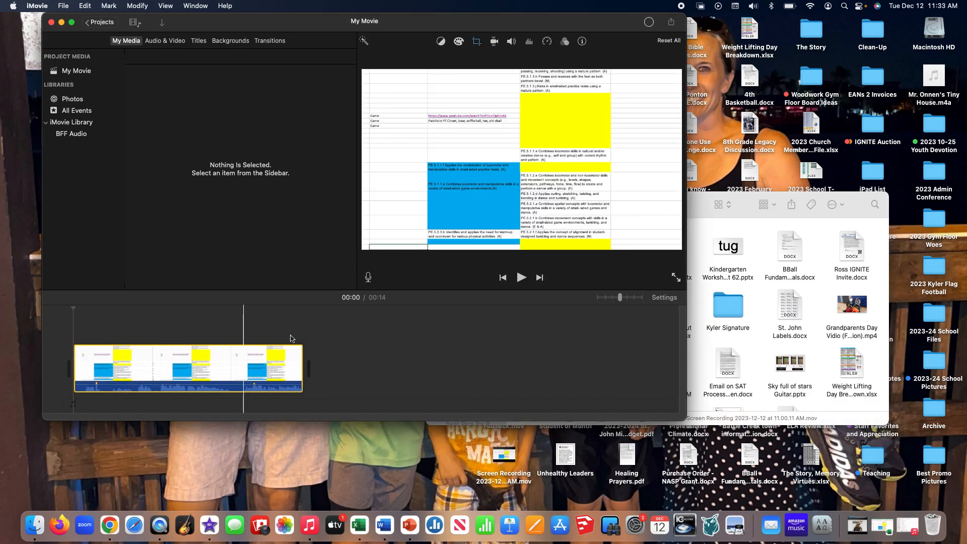
Step: Add the Tiny House .m4a narration from the Desktop folder beneath the video, aligned with the start of the clip
{"action": "left_click", "coordinate": [700, 216]}
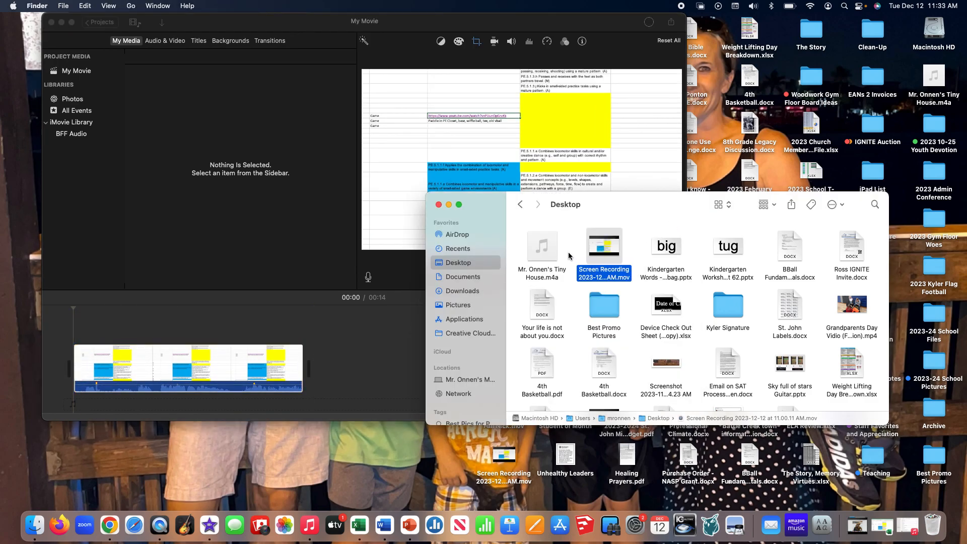
{"action": "left_click", "coordinate": [542, 246]}
{"action": "left_click_drag", "start_coordinate": [542, 247], "coordinate": [89, 397]}
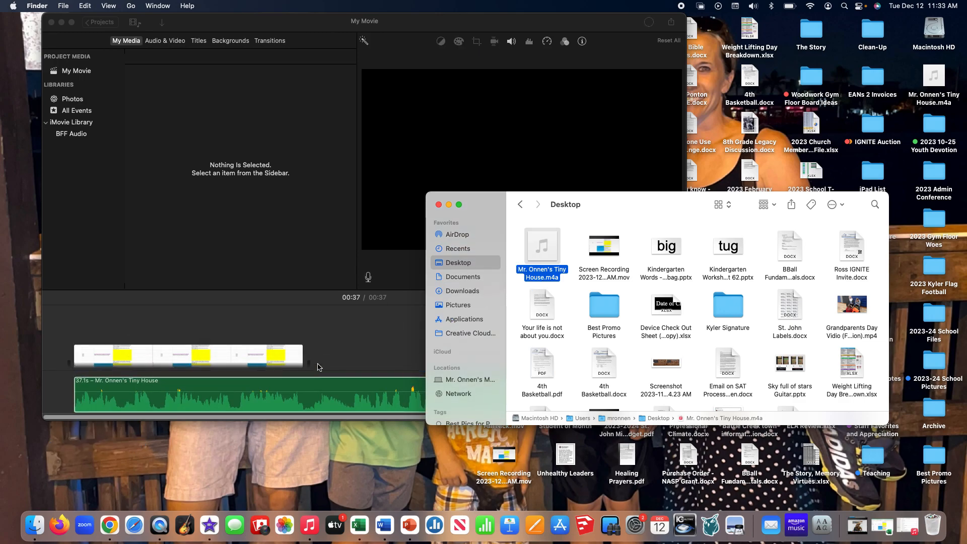
Step: Split the narration audio at about 14 seconds, where the video clip ends
{"action": "left_click", "coordinate": [263, 363]}
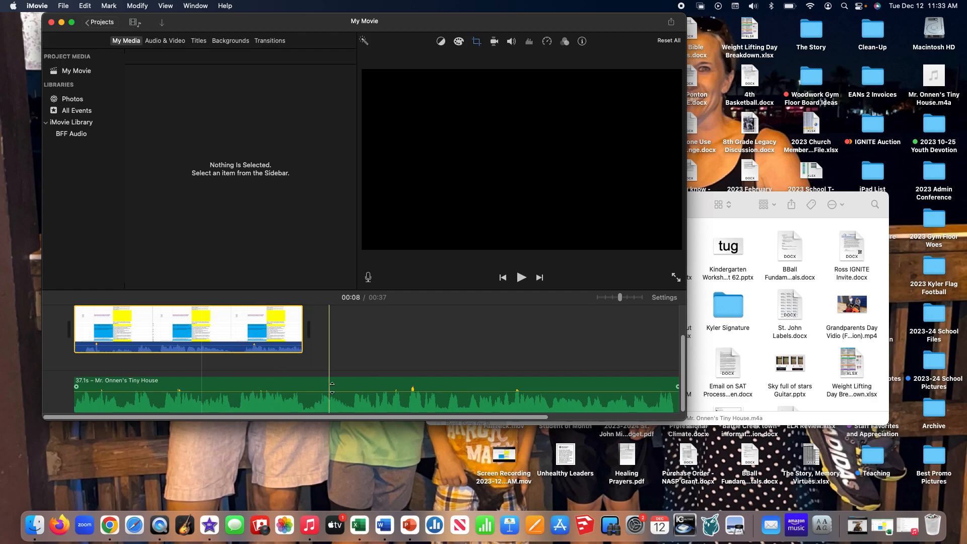
{"action": "left_click", "coordinate": [309, 387]}
{"action": "key", "text": "super+b"}
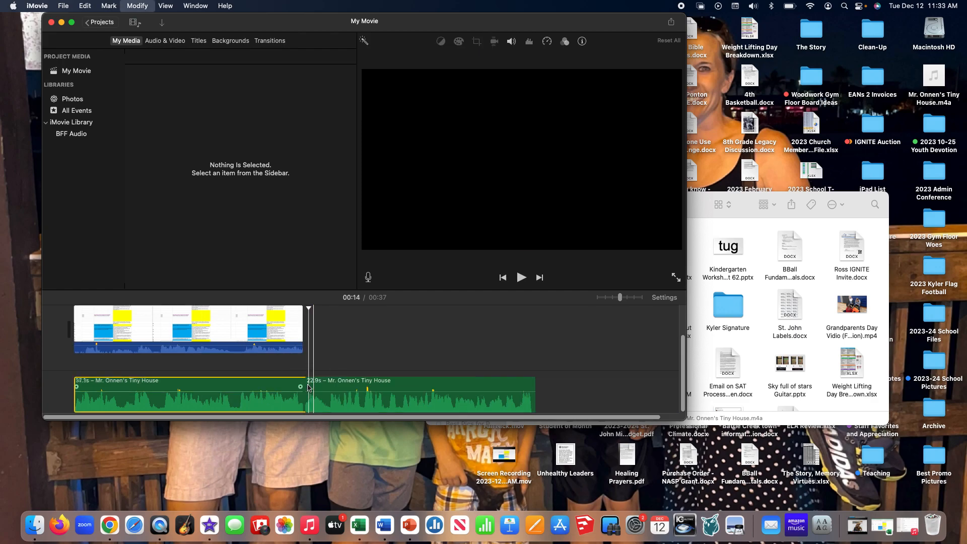
{"action": "mouse_move", "coordinate": [317, 385]}
{"action": "left_mouse_down"}
{"action": "mouse_move", "coordinate": [331, 385]}
{"action": "mouse_move", "coordinate": [320, 385]}
{"action": "left_mouse_up"}
{"action": "left_click", "coordinate": [349, 347]}
Step: Silence the screen recording's own audio by lowering the clip's volume all the way down
{"action": "left_click", "coordinate": [220, 330]}
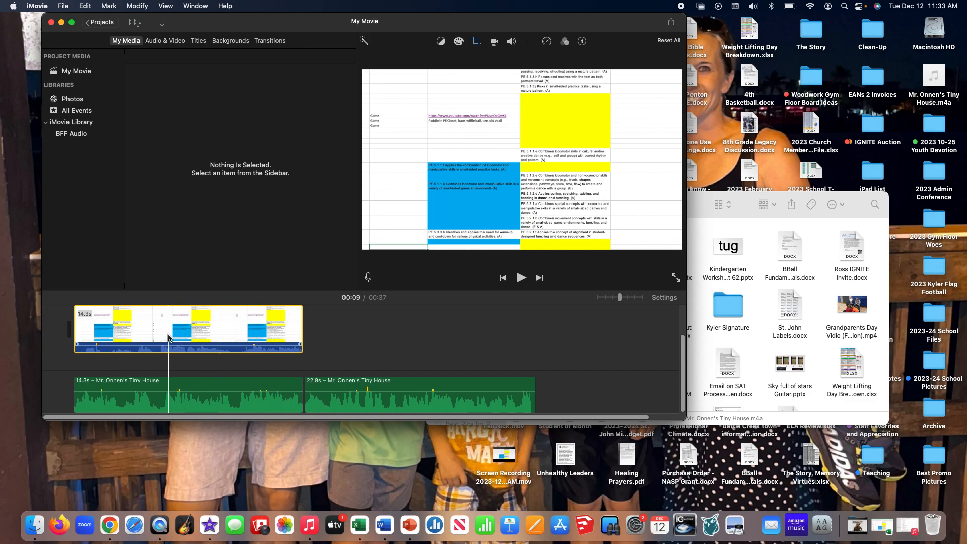
{"action": "key", "text": "super+plus"}
{"action": "key", "text": "super+minus"}
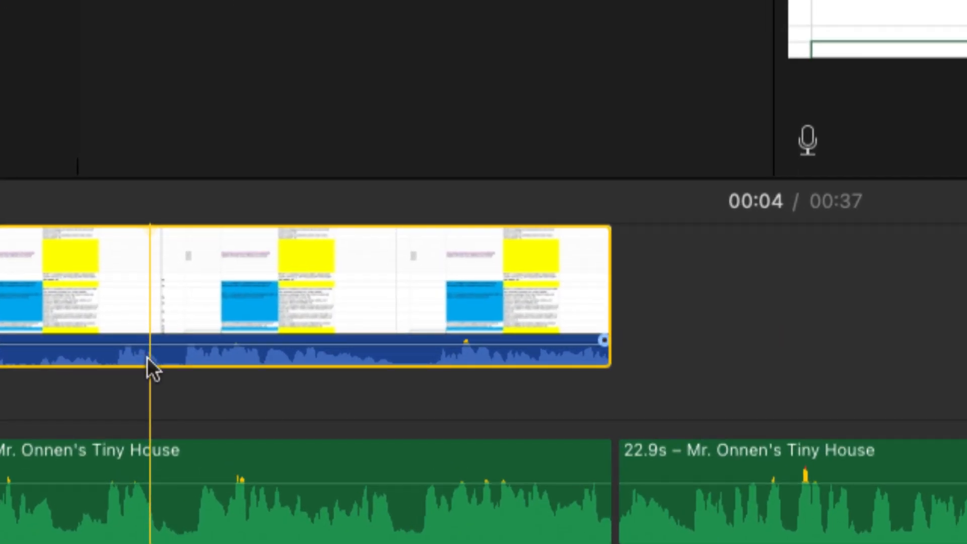
{"action": "left_click_drag", "start_coordinate": [139, 346], "coordinate": [136, 390]}
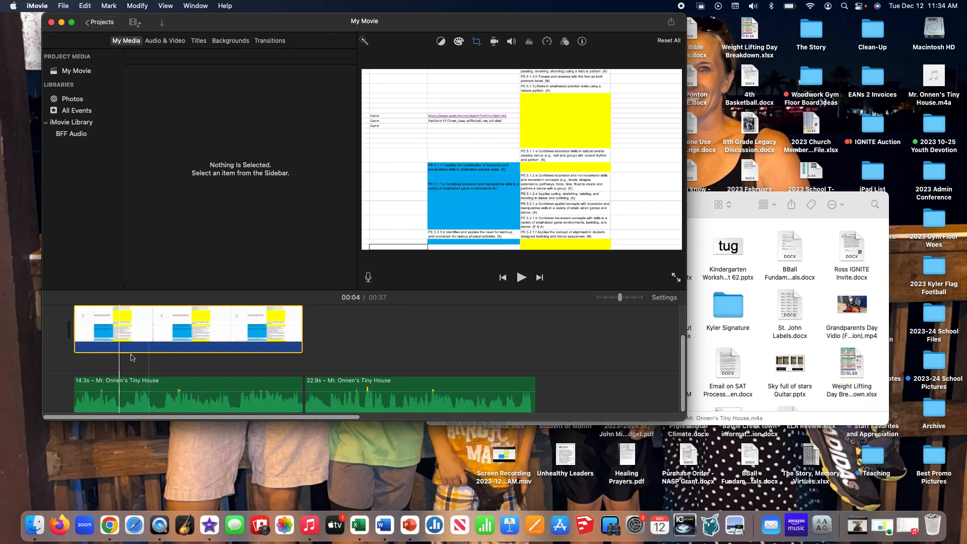
Step: Split the screen recording video clip at about 10 seconds
{"action": "left_click", "coordinate": [324, 384]}
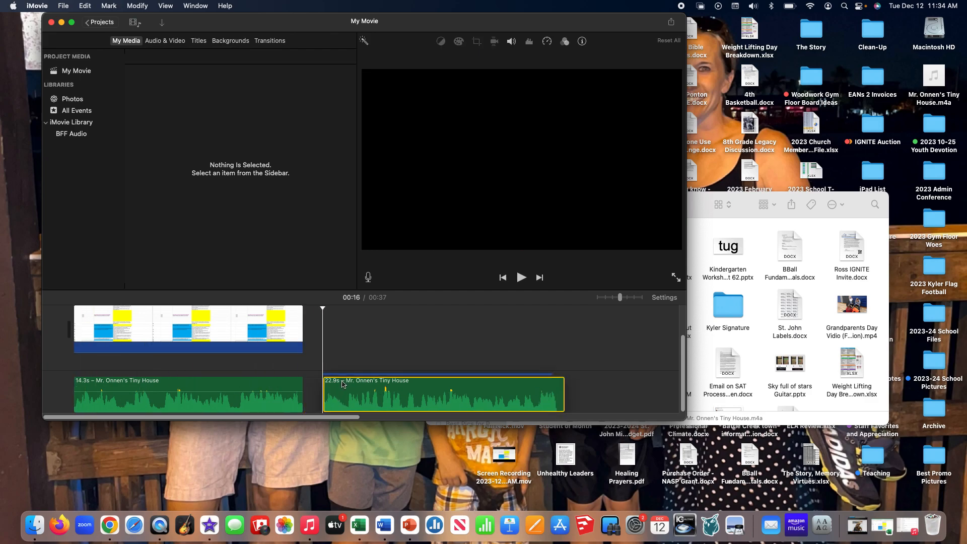
{"action": "left_click", "coordinate": [225, 326]}
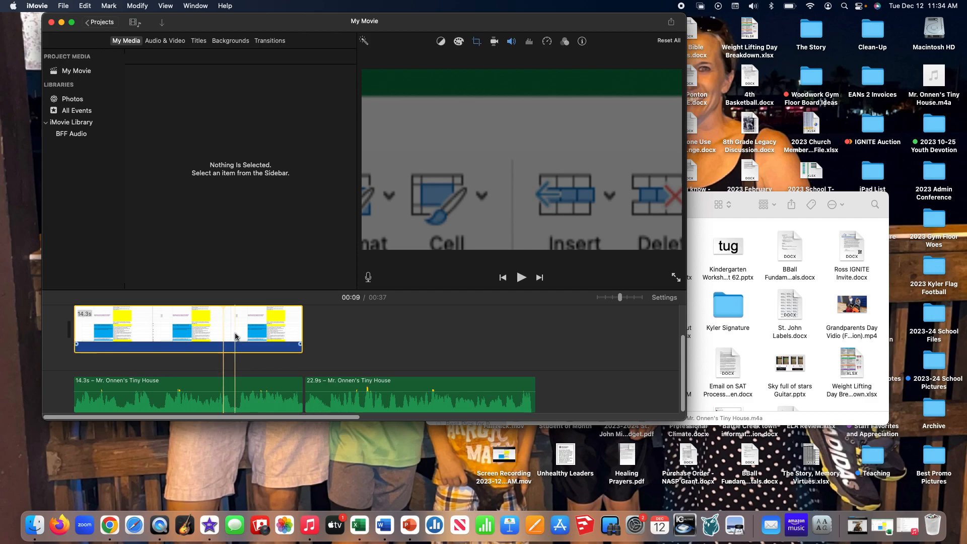
{"action": "key", "text": "super+b"}
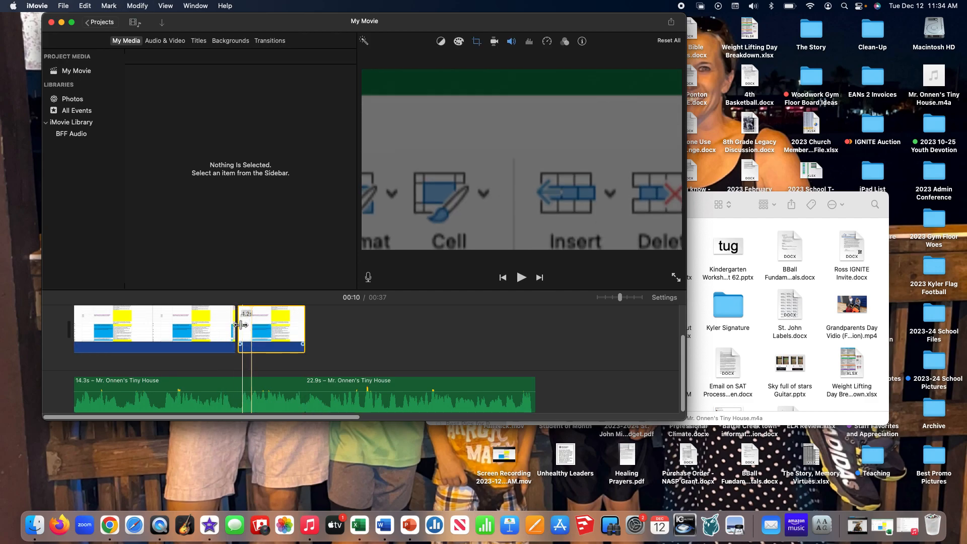
Step: Split the first screen recording clip at about 9 seconds and slow the short segment after the cut to a custom speed of 30%
{"action": "left_click", "coordinate": [228, 329]}
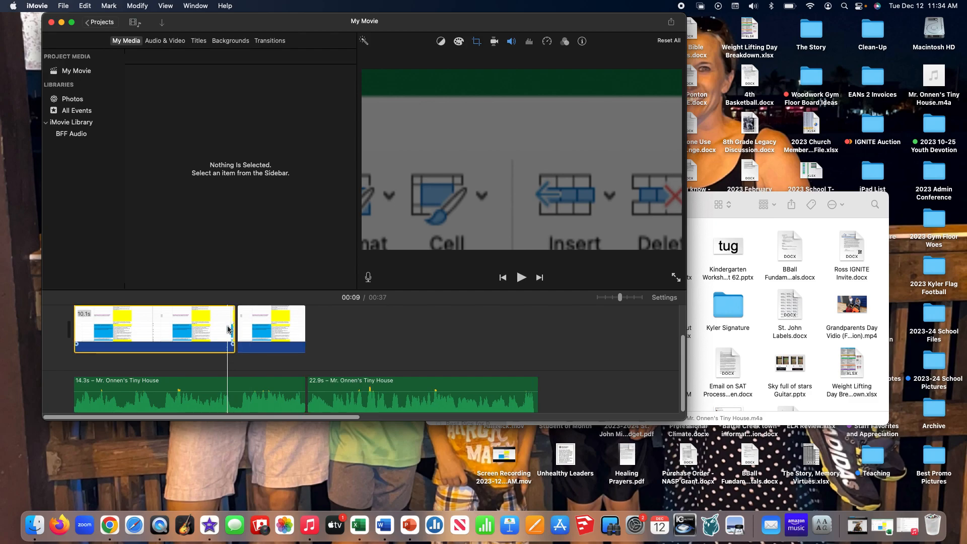
{"action": "key", "text": "super+b"}
{"action": "left_click", "coordinate": [246, 330]}
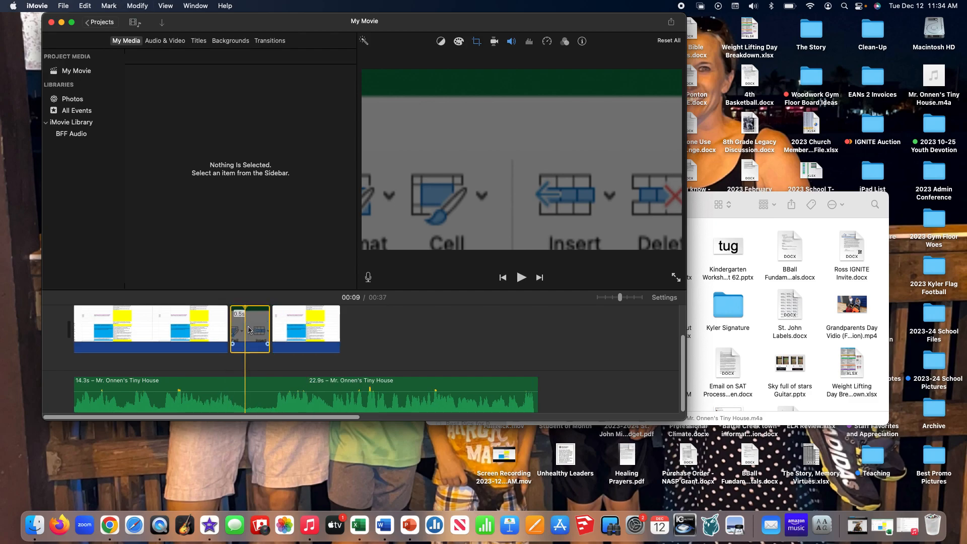
{"action": "left_click", "coordinate": [548, 43]}
{"action": "left_click", "coordinate": [458, 62]}
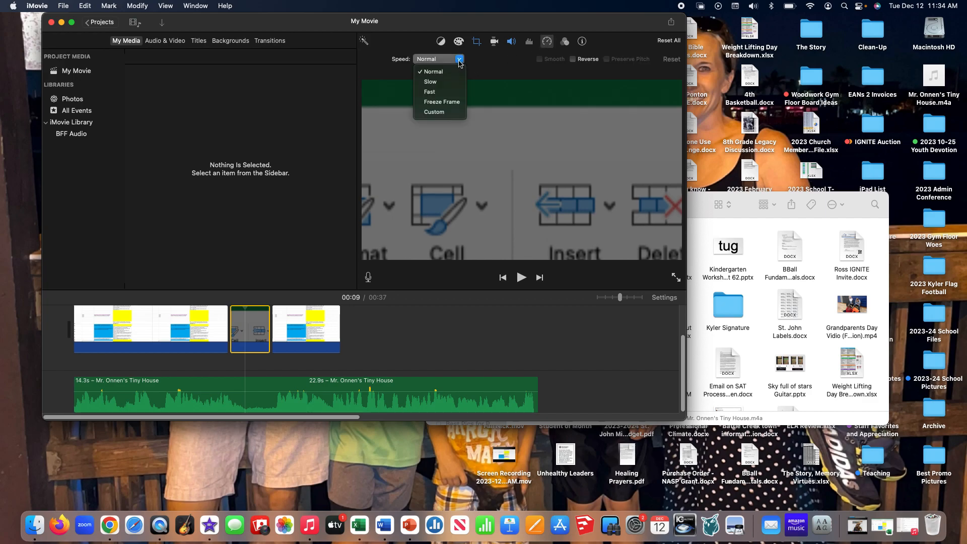
{"action": "left_click", "coordinate": [439, 83]}
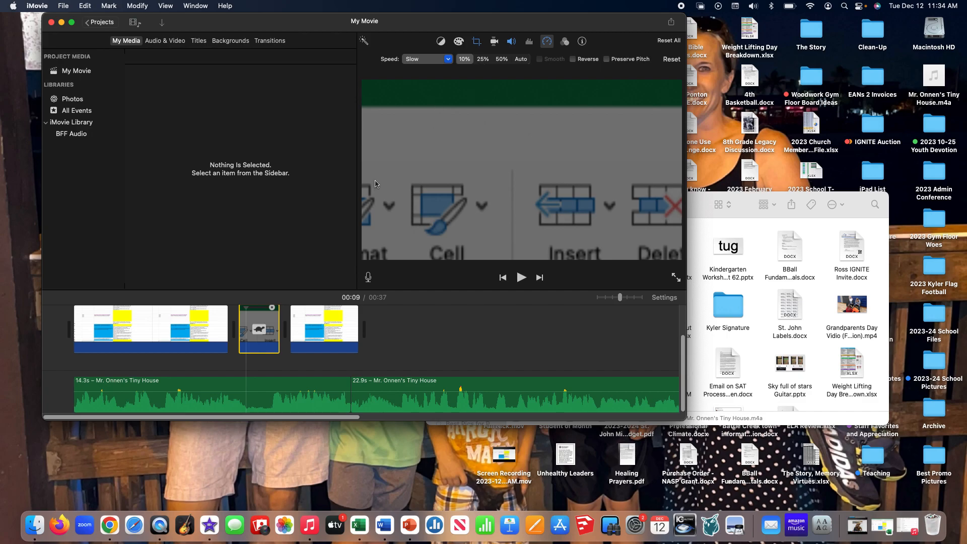
{"action": "left_click", "coordinate": [449, 60]}
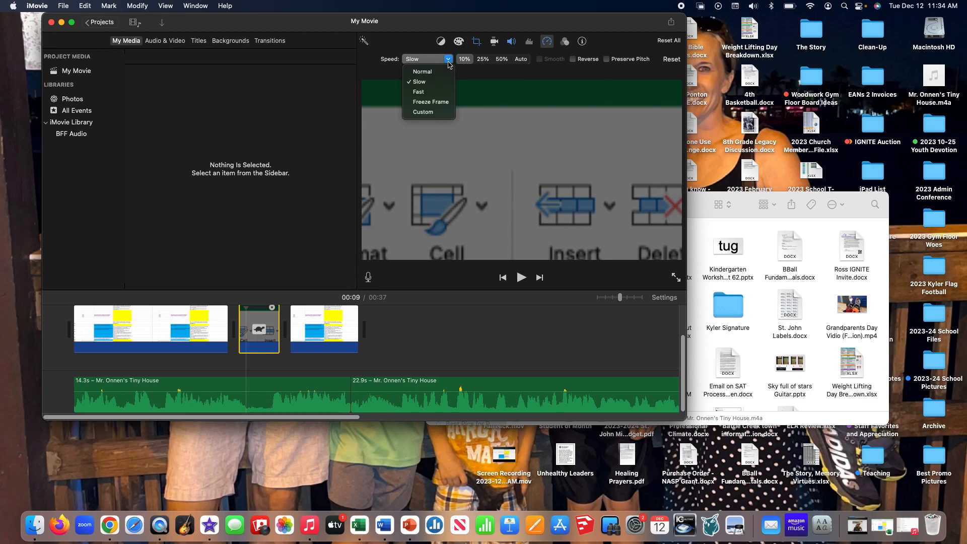
{"action": "left_click", "coordinate": [436, 116]}
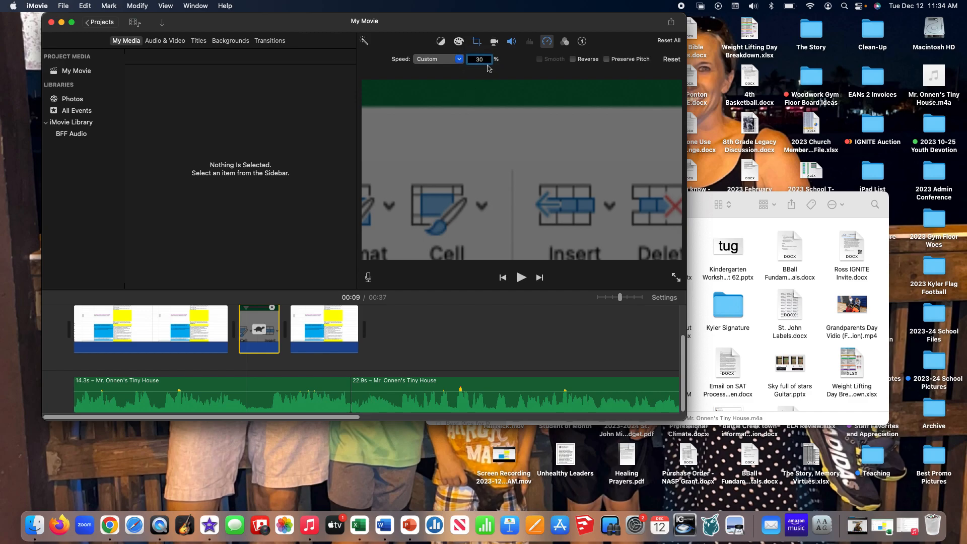
{"action": "key", "text": "Return"}
Step: Enlarge the project window to full screen and play back the slowed segment
{"action": "left_click", "coordinate": [73, 26]}
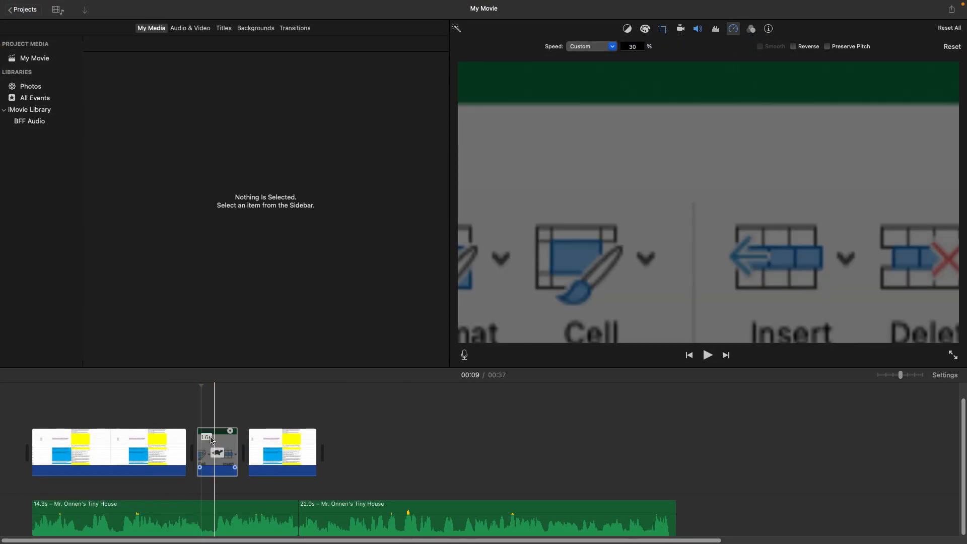
{"action": "left_click", "coordinate": [181, 420]}
{"action": "key", "text": "space"}
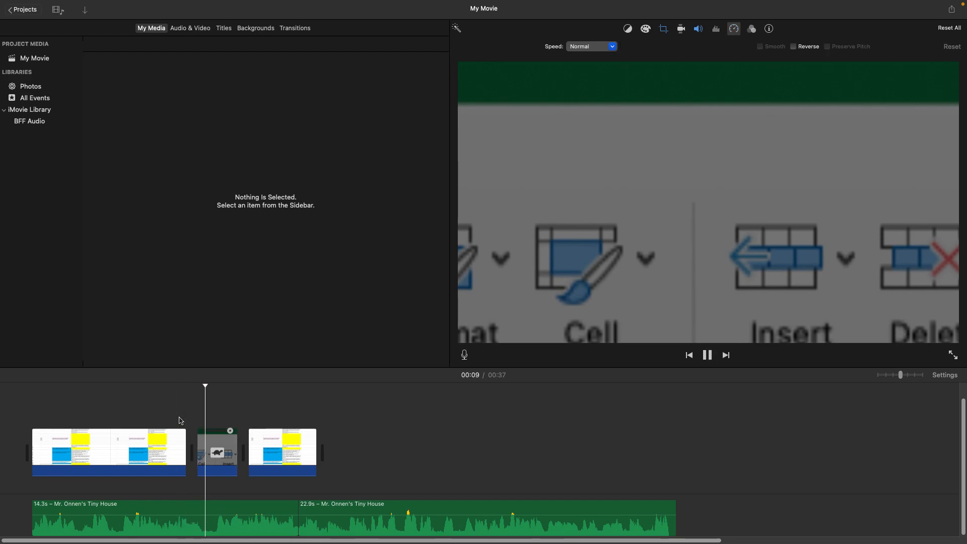
{"action": "key", "text": "space"}
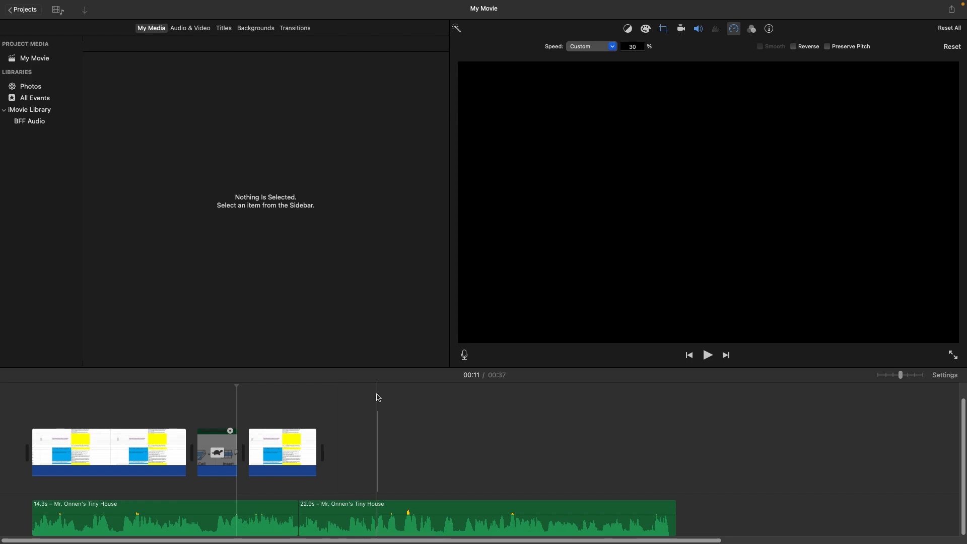
Step: Switch to Chrome and open youtube.com in a new tab
{"action": "key", "text": "ctrl+Right"}
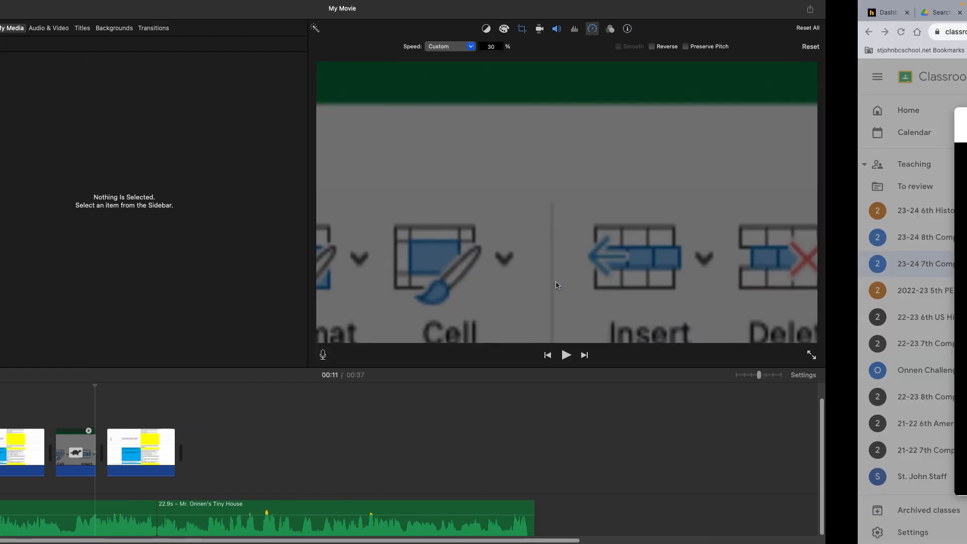
{"action": "left_click", "coordinate": [912, 13]}
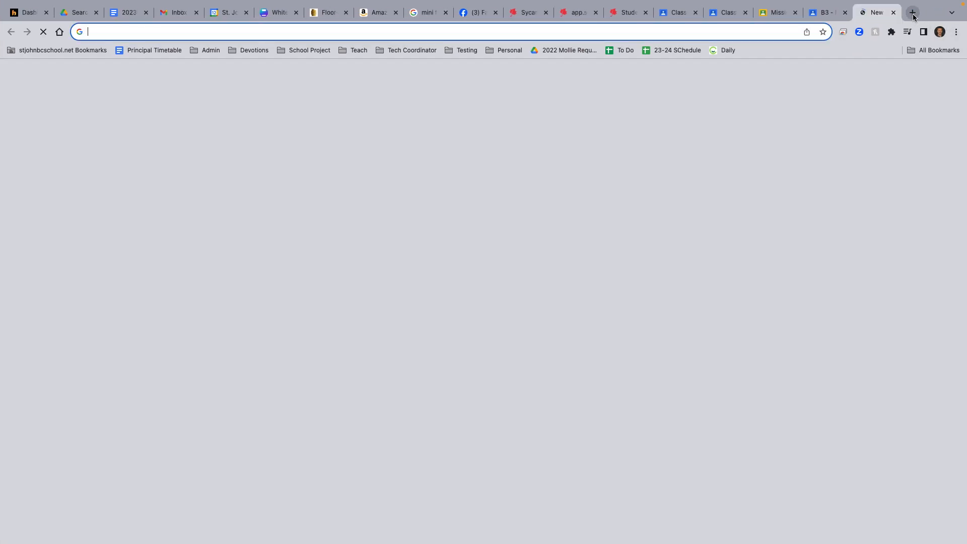
{"action": "type", "text": "youtube.com"}
{"action": "key", "text": "Return"}
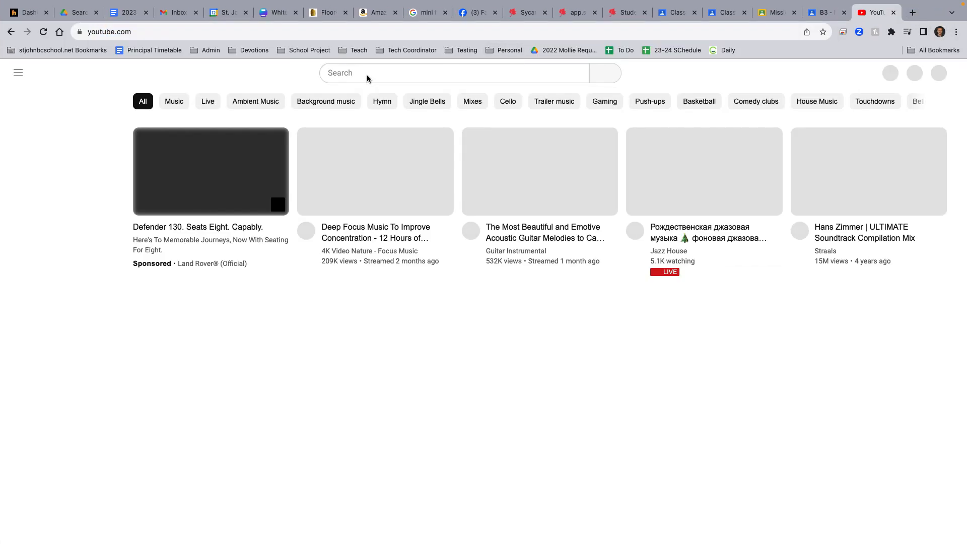
Step: Search YouTube for "upbeat happy public domain music"
{"action": "left_click", "coordinate": [367, 73]}
{"action": "type", "text": "upbeat happy "}
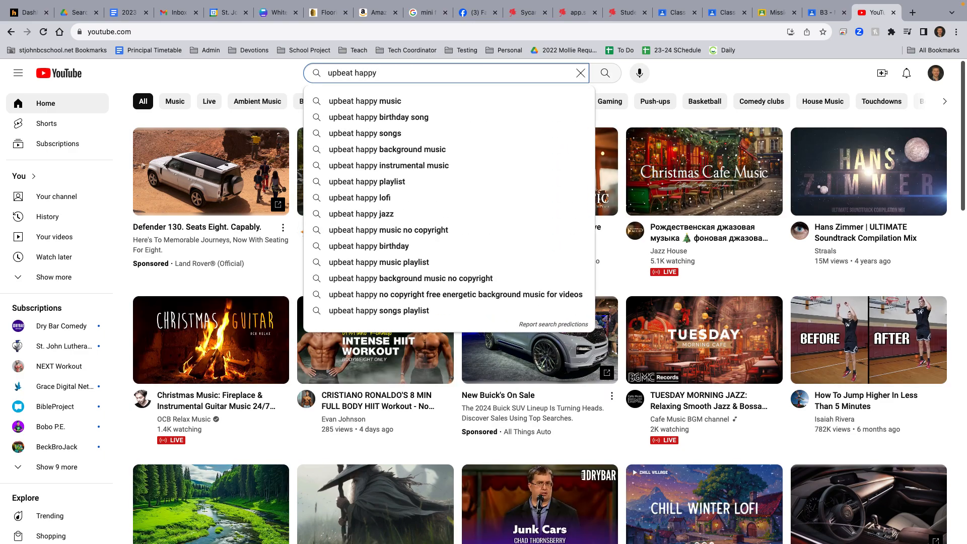
{"action": "type", "text": "public domain mu"}
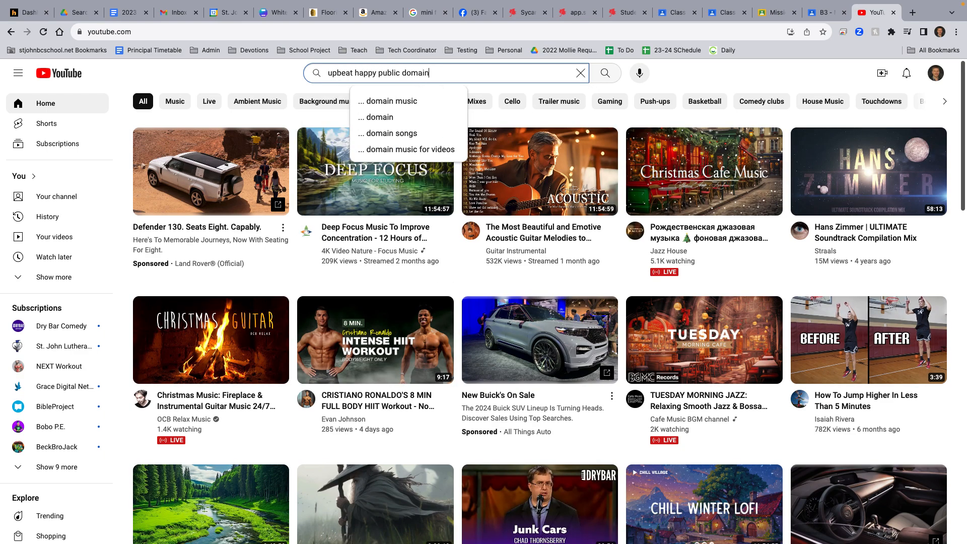
{"action": "type", "text": "sic"}
{"action": "key", "text": "Return"}
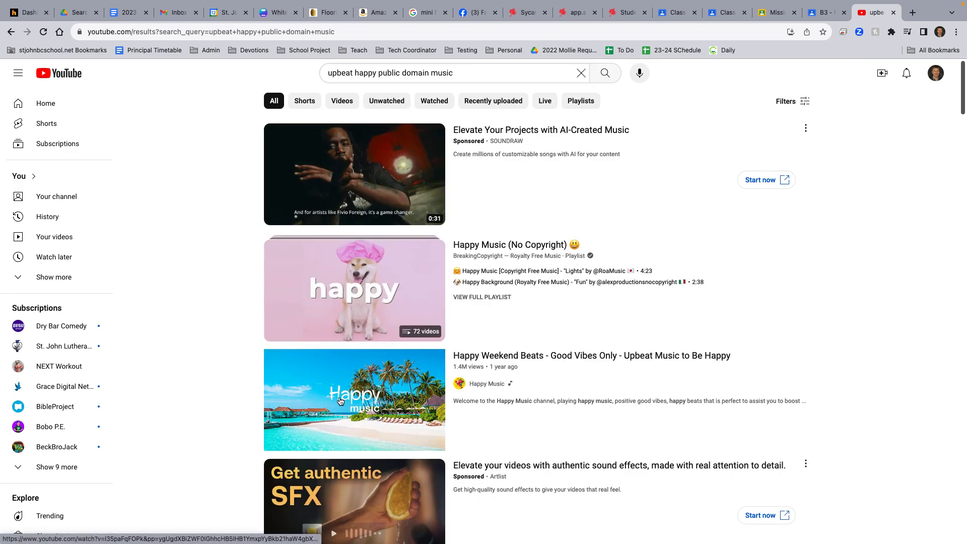
Step: Browse the search results and open the "Playful Happy No Copyright Free Light Background Music for Videos with Kids" video, "Innocence" by ROA
{"action": "left_click", "coordinate": [340, 401]}
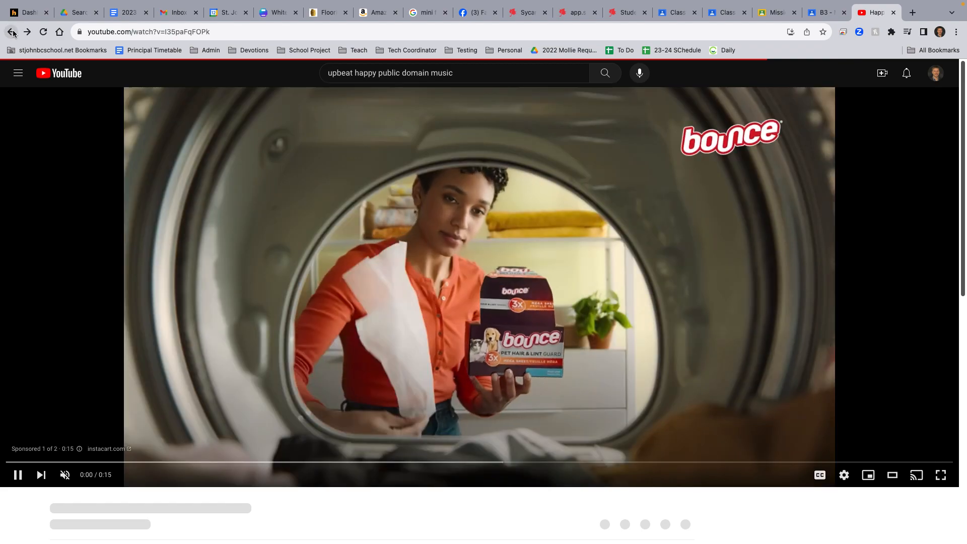
{"action": "left_click", "coordinate": [11, 32]}
{"action": "scroll", "coordinate": [506, 376], "scroll_direction": "down", "scroll_amount": 4}
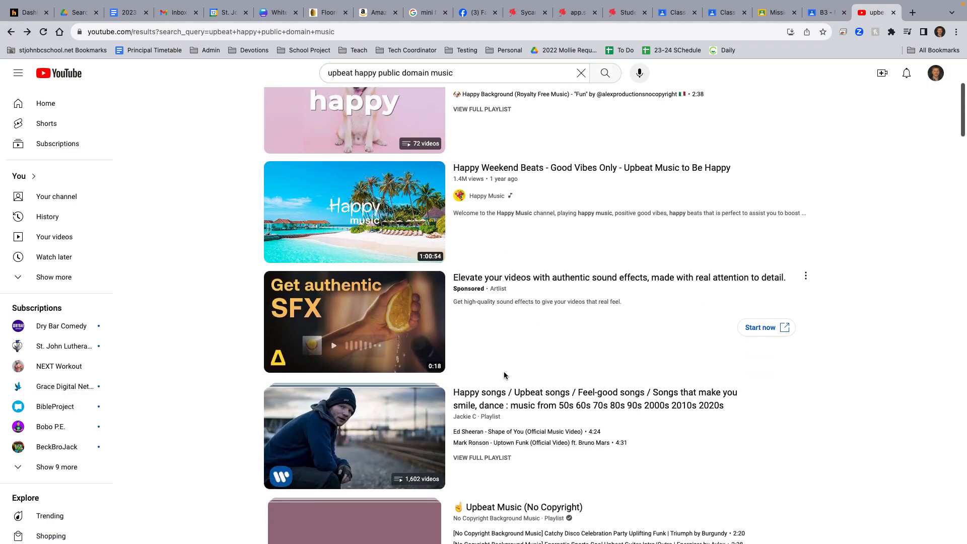
{"action": "scroll", "coordinate": [505, 375], "scroll_direction": "down", "scroll_amount": 5}
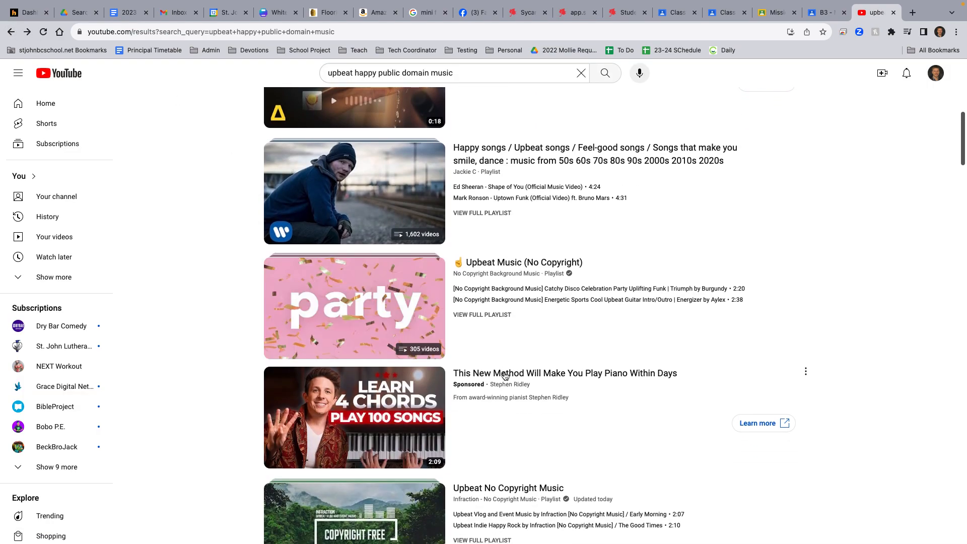
{"action": "scroll", "coordinate": [505, 376], "scroll_direction": "down", "scroll_amount": 2}
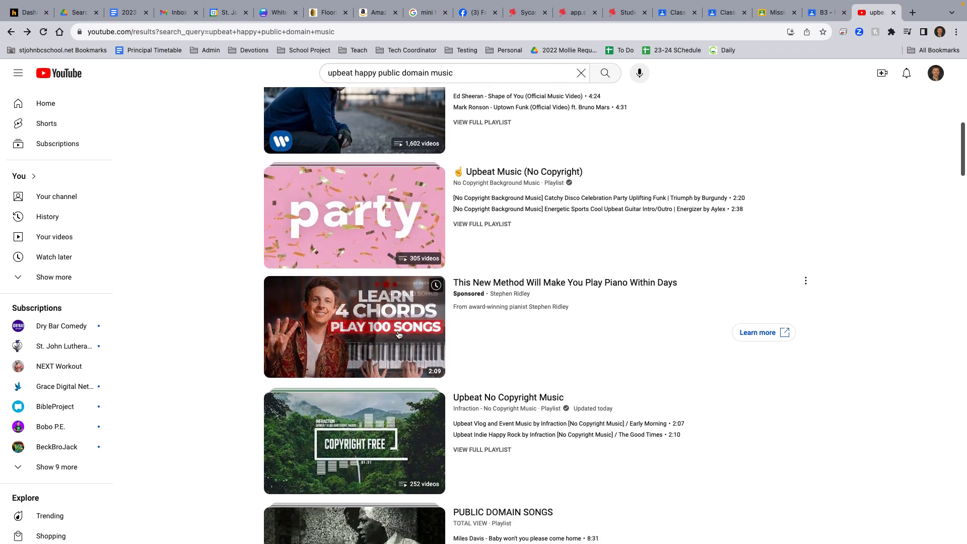
{"action": "scroll", "coordinate": [398, 334], "scroll_direction": "down", "scroll_amount": 10}
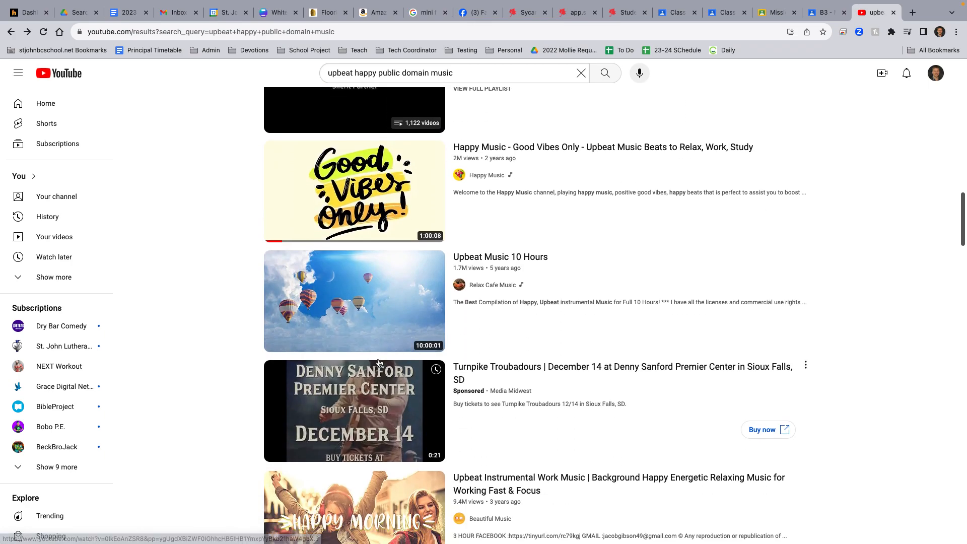
{"action": "scroll", "coordinate": [337, 320], "scroll_direction": "down", "scroll_amount": 3}
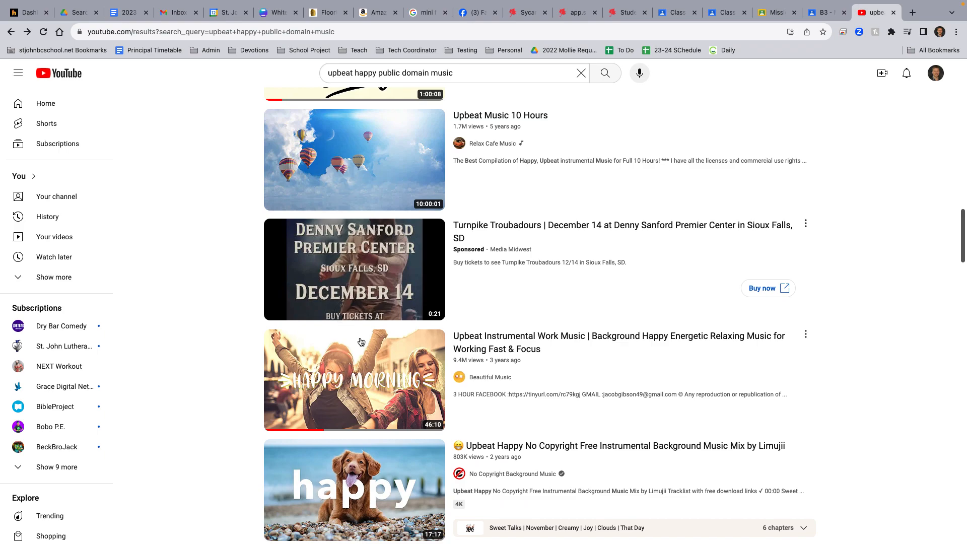
{"action": "scroll", "coordinate": [360, 342], "scroll_direction": "down", "scroll_amount": 3}
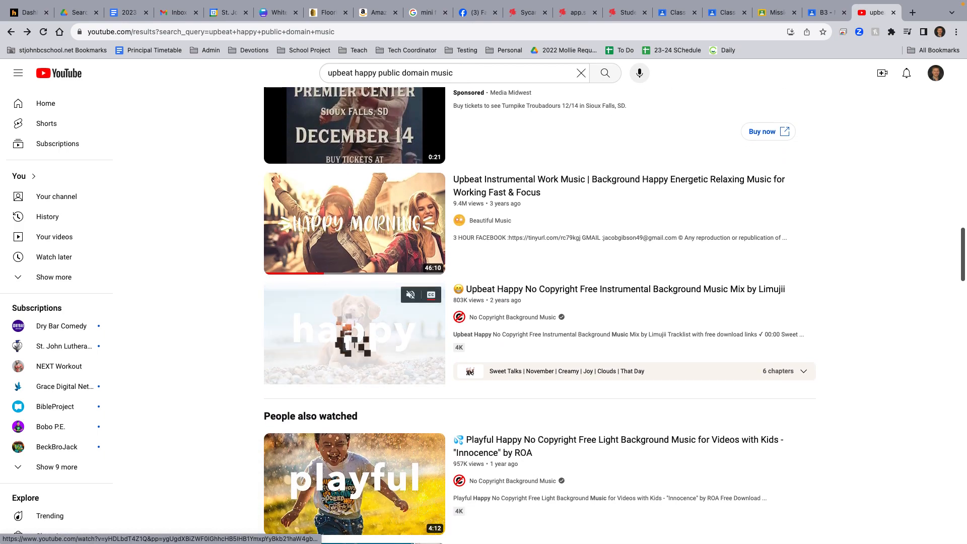
{"action": "scroll", "coordinate": [379, 328], "scroll_direction": "down", "scroll_amount": 2}
{"action": "left_click", "coordinate": [382, 353]}
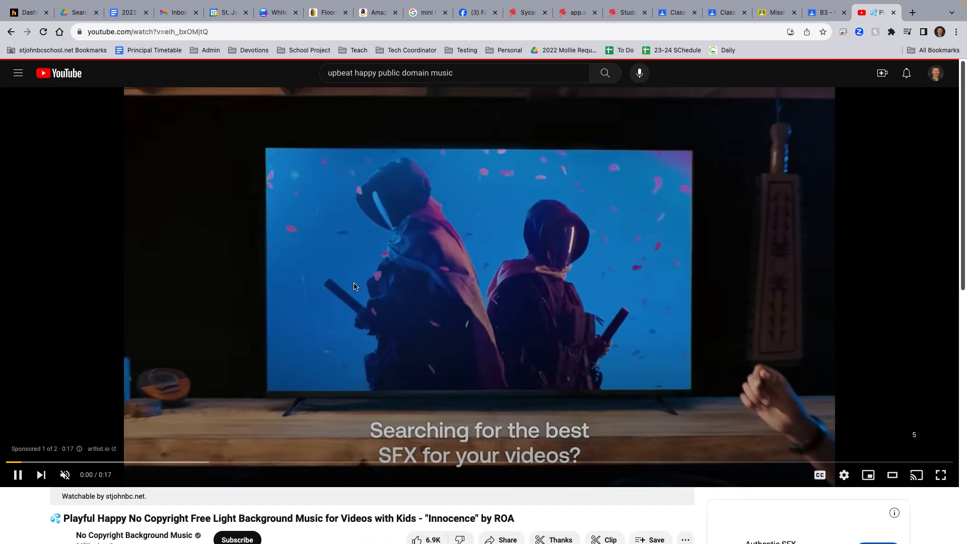
Step: Skip the advertisement and copy the URL of the "Innocence" video
{"action": "right_click", "coordinate": [353, 286]}
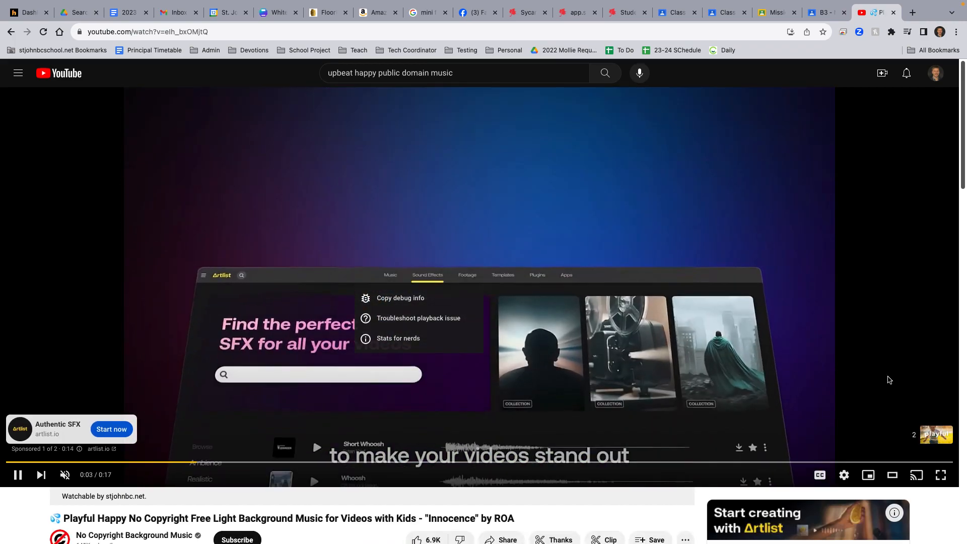
{"action": "left_click", "coordinate": [930, 434]}
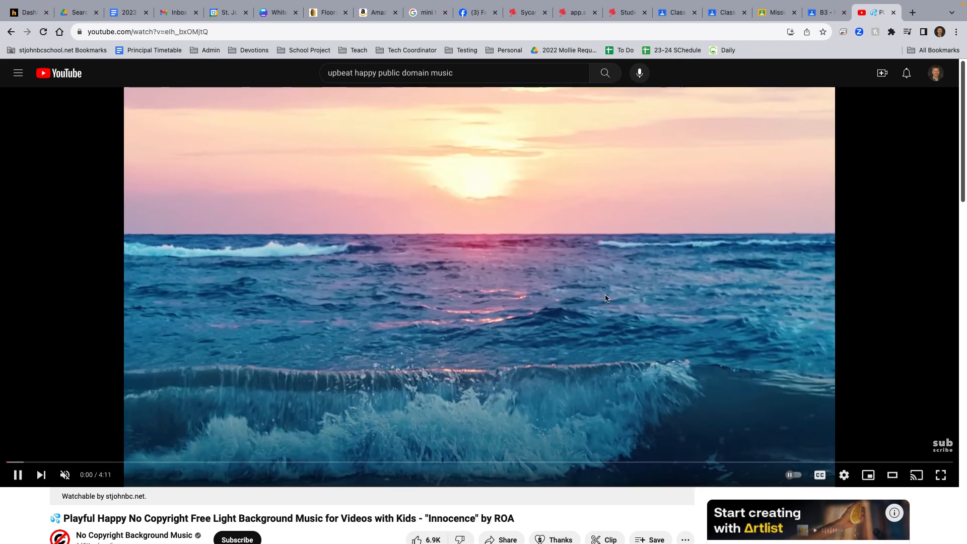
{"action": "right_click", "coordinate": [607, 297]}
{"action": "left_click", "coordinate": [632, 331]}
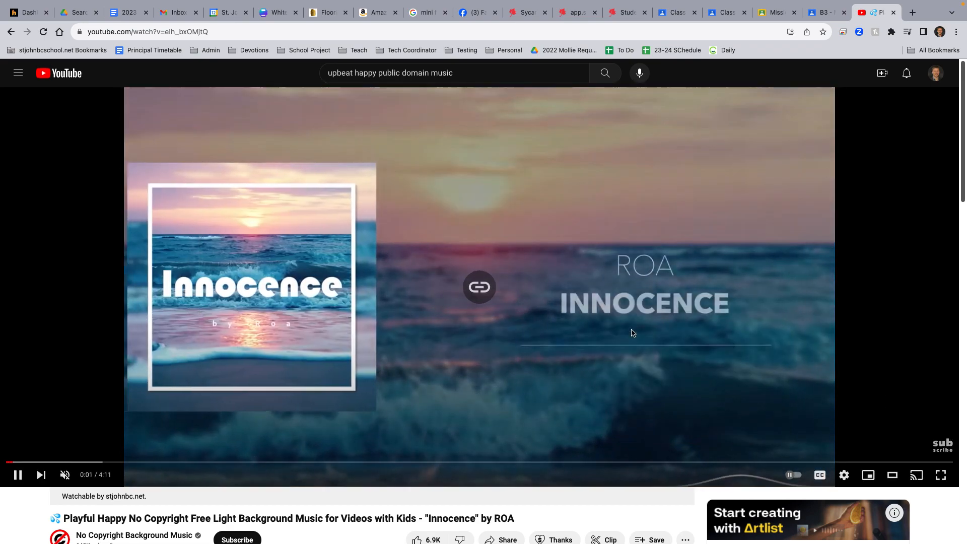
Step: Search the web for "youtube to mp4" and open the OnlineVideoConverter YouTube to MP4 page
{"action": "left_click", "coordinate": [413, 32]}
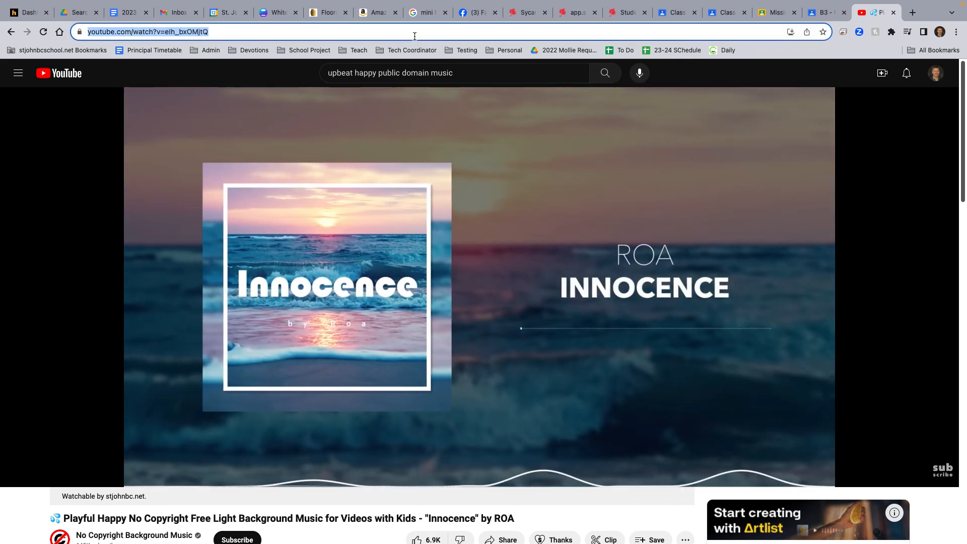
{"action": "type", "text": "youtube to mp4"}
{"action": "key", "text": "Return"}
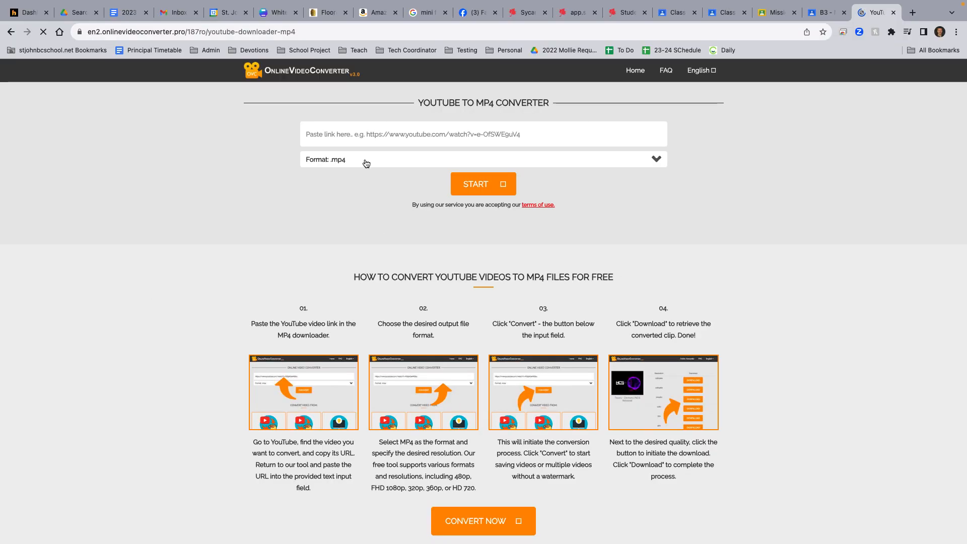
Step: Paste the copied video link into the converter, dismiss the notification request and start the .mp4 conversion
{"action": "left_click", "coordinate": [363, 140]}
{"action": "key", "text": "super+v"}
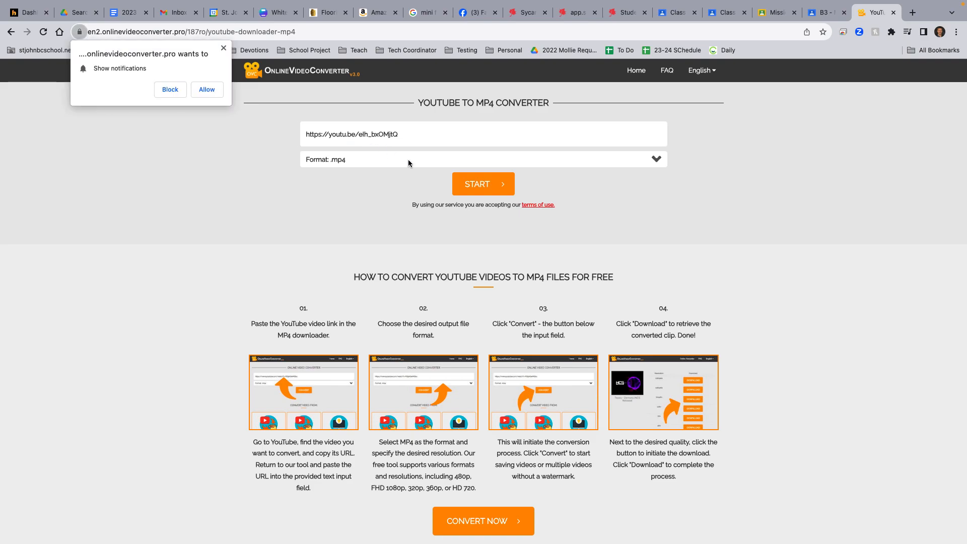
{"action": "left_click", "coordinate": [224, 48]}
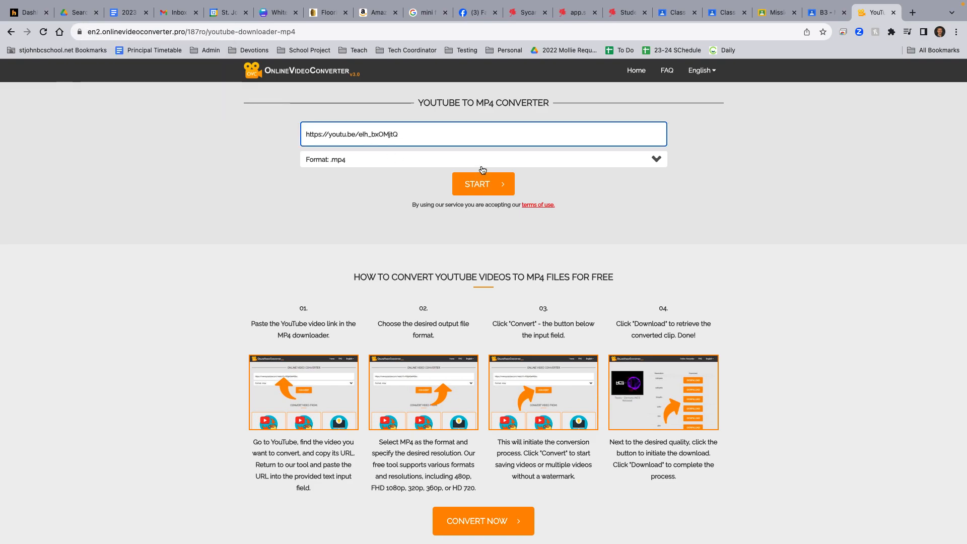
{"action": "left_click", "coordinate": [489, 183]}
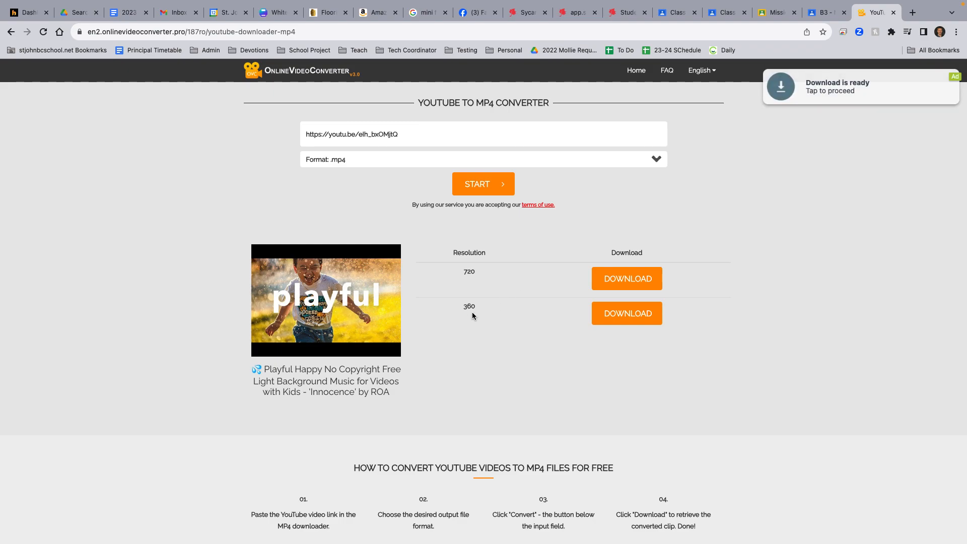
Step: Download the 360 resolution MP4 of the music video and close the advertising tab opened by the download
{"action": "left_click", "coordinate": [617, 321]}
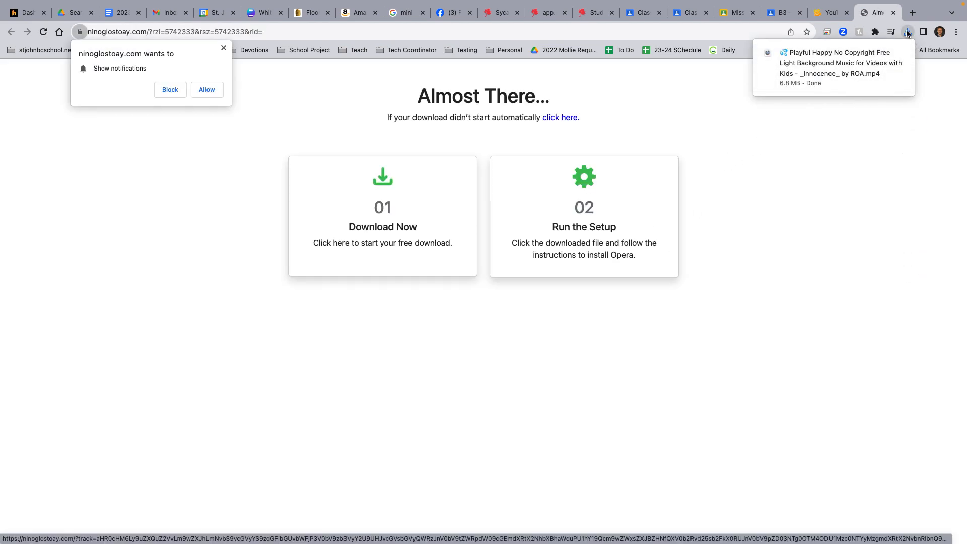
{"action": "left_click", "coordinate": [224, 47]}
{"action": "left_click", "coordinate": [831, 14]}
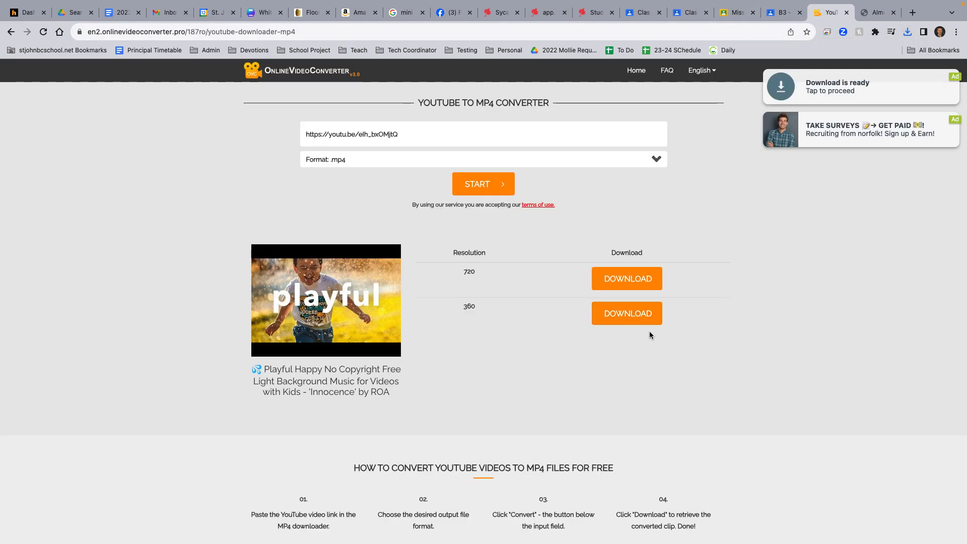
{"action": "left_click", "coordinate": [872, 11]}
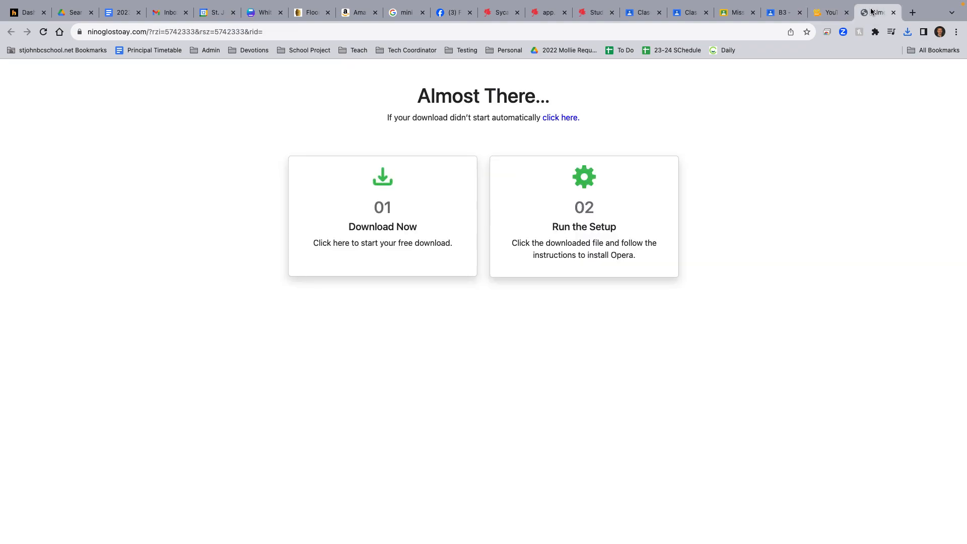
{"action": "left_click", "coordinate": [893, 12]}
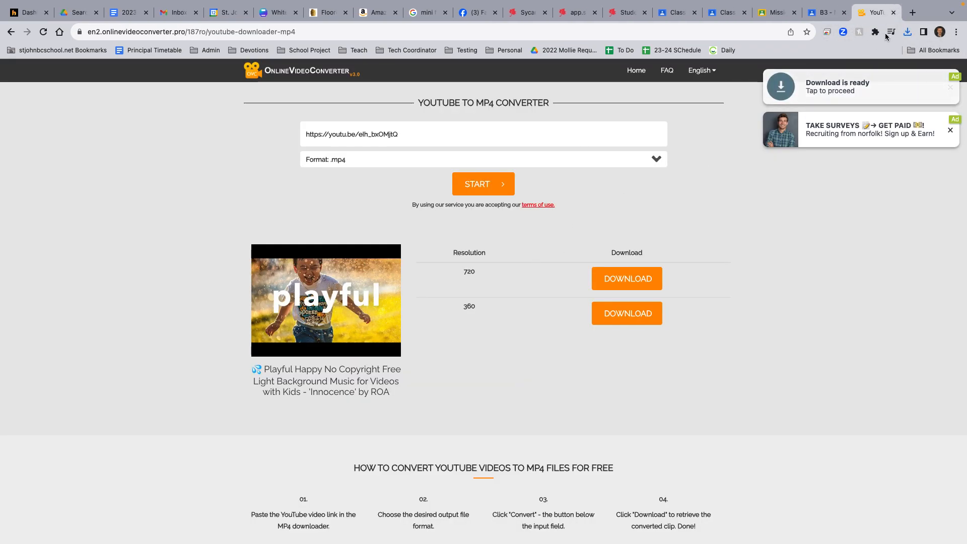
Step: Close the converter tab, switch back to the iMovie project and take its window out of full screen
{"action": "left_click", "coordinate": [892, 13]}
{"action": "key", "text": "ctrl+Left"}
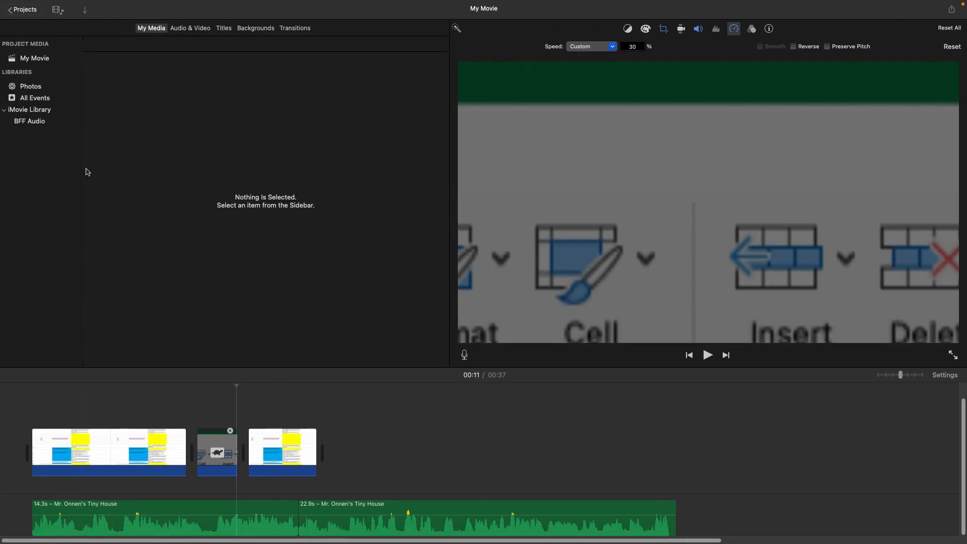
{"action": "mouse_move", "coordinate": [30, 5]}
{"action": "left_click", "coordinate": [30, 22]}
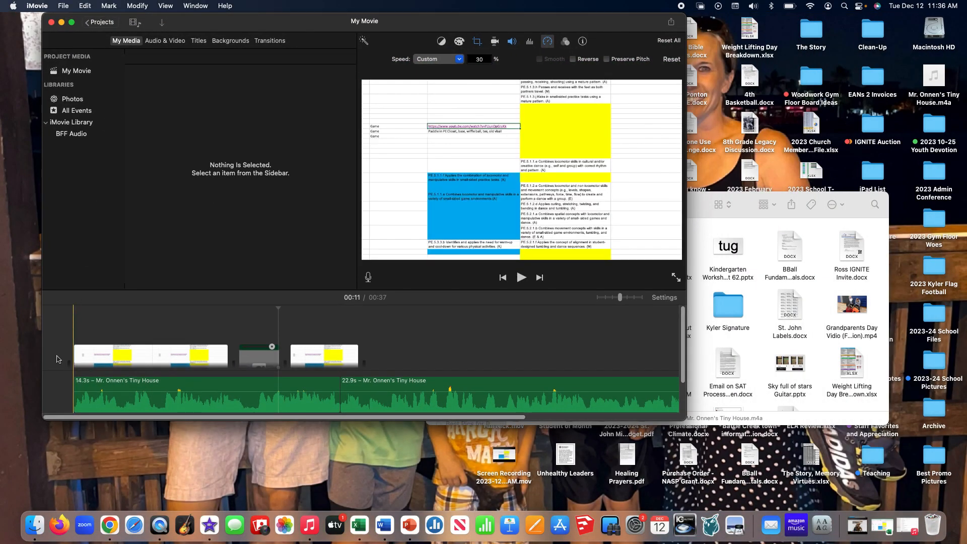
Step: Open the Downloads folder in Finder and add the downloaded "Innocence" music file to the start of the iMovie timeline, beneath the video clips
{"action": "left_click", "coordinate": [35, 525]}
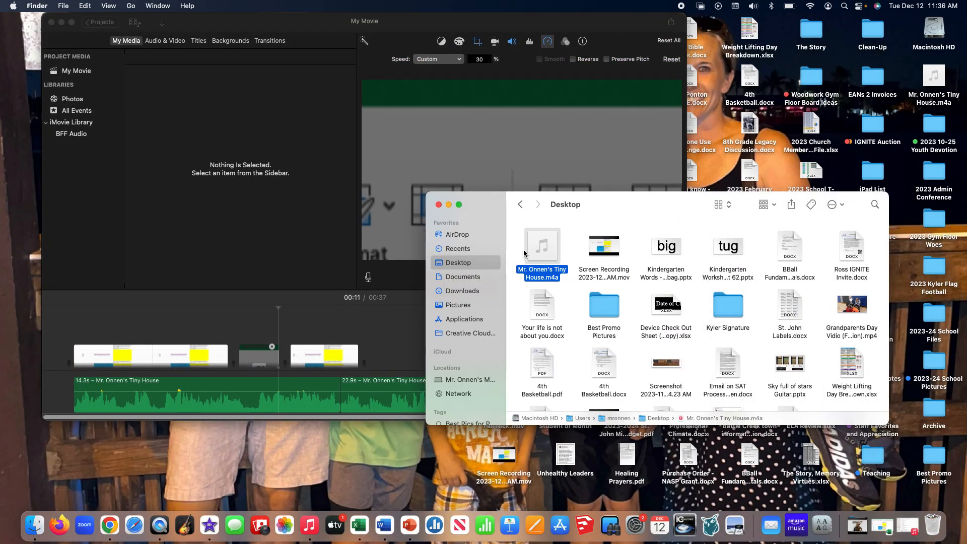
{"action": "left_click", "coordinate": [467, 291]}
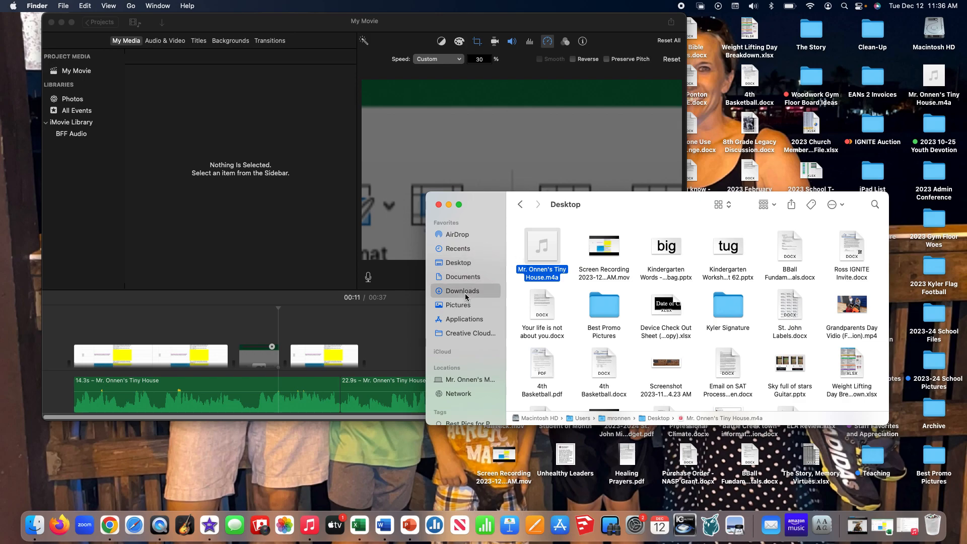
{"action": "left_click_drag", "start_coordinate": [590, 316], "coordinate": [297, 347]}
{"action": "left_click_drag", "start_coordinate": [615, 278], "coordinate": [66, 369]}
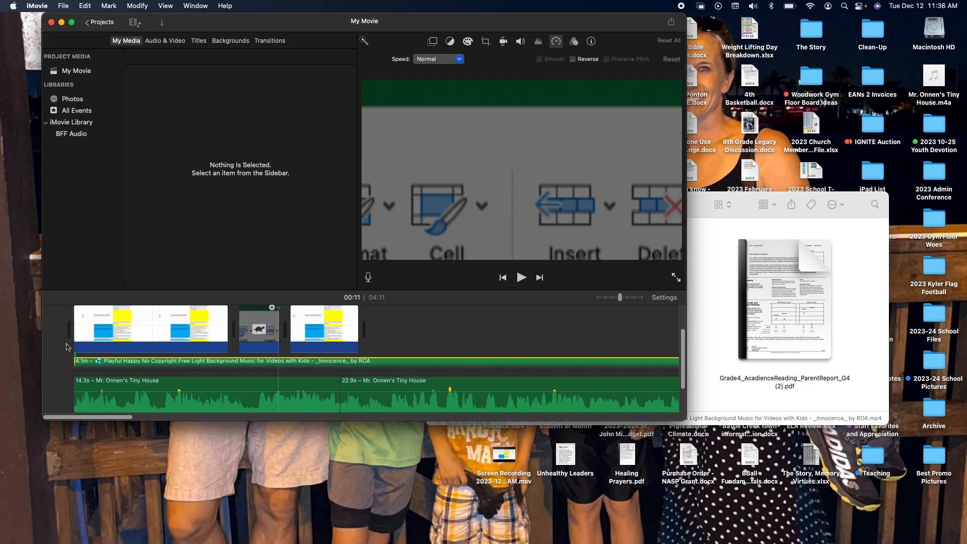
Step: Play the movie from the beginning to hear the background music together with the narration
{"action": "key", "text": "space"}
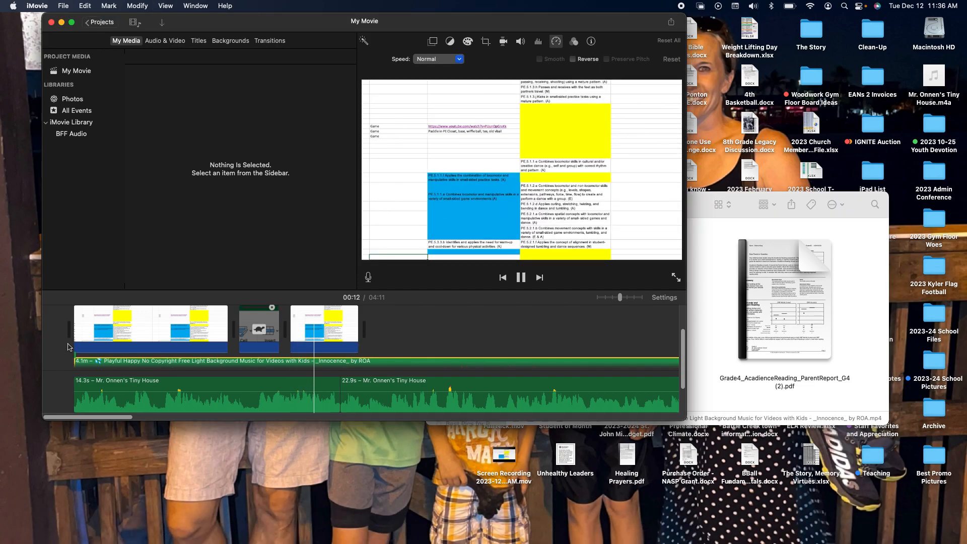
{"action": "left_click", "coordinate": [69, 347]}
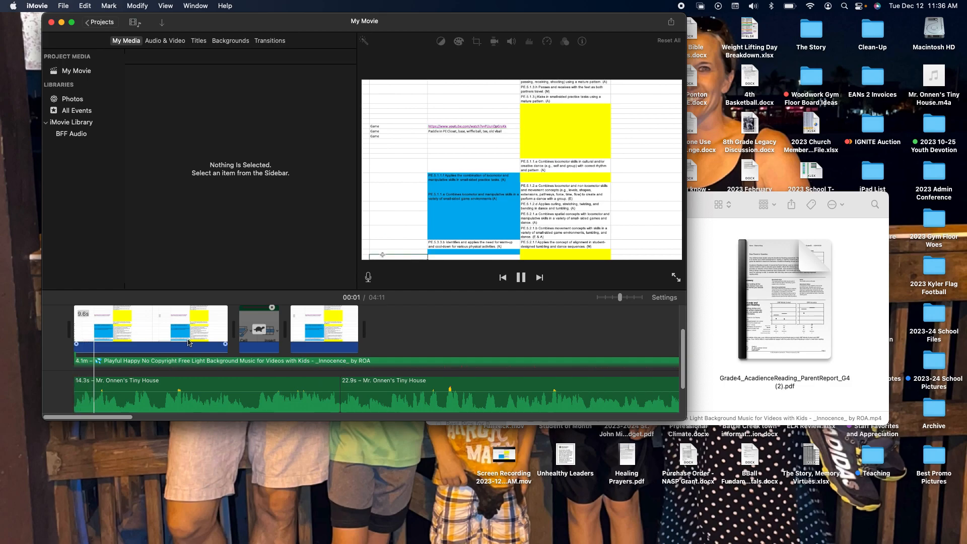
{"action": "scroll", "coordinate": [187, 343], "scroll_direction": "down", "scroll_amount": 3}
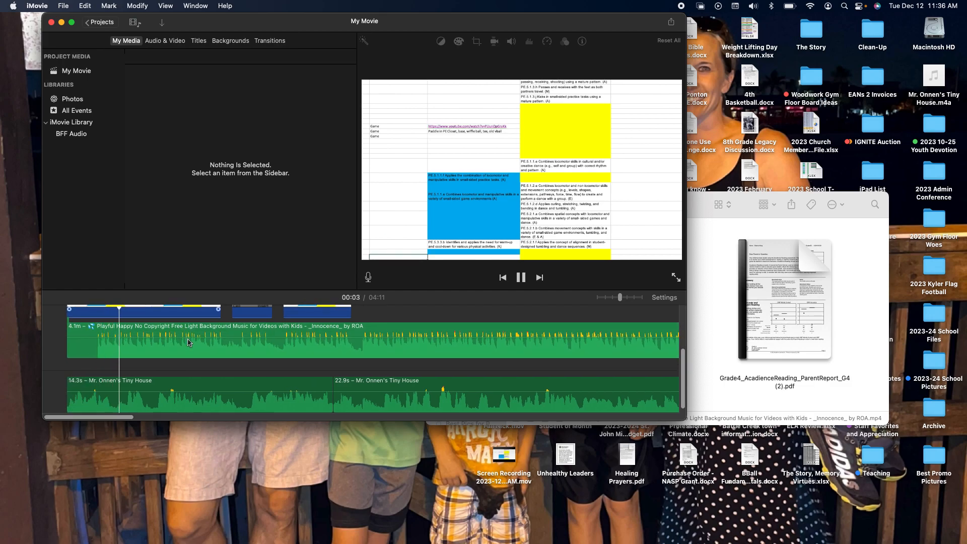
{"action": "left_click", "coordinate": [187, 343]}
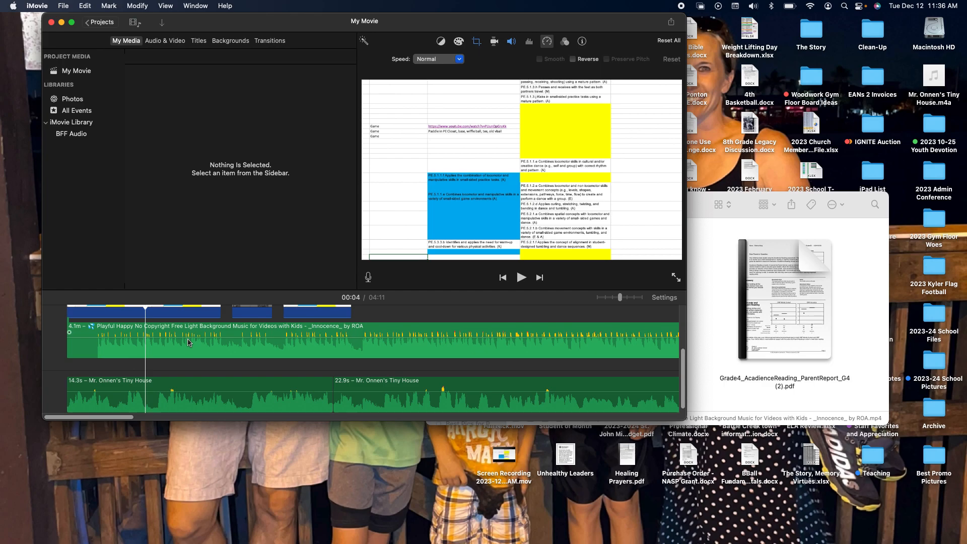
Step: Split off and delete the silent opening of the music clip, and move the remaining music to the start of the timeline
{"action": "left_click", "coordinate": [92, 348]}
{"action": "key", "text": "super+b"}
{"action": "left_click", "coordinate": [72, 350]}
{"action": "key", "text": "Delete"}
{"action": "left_click", "coordinate": [120, 347]}
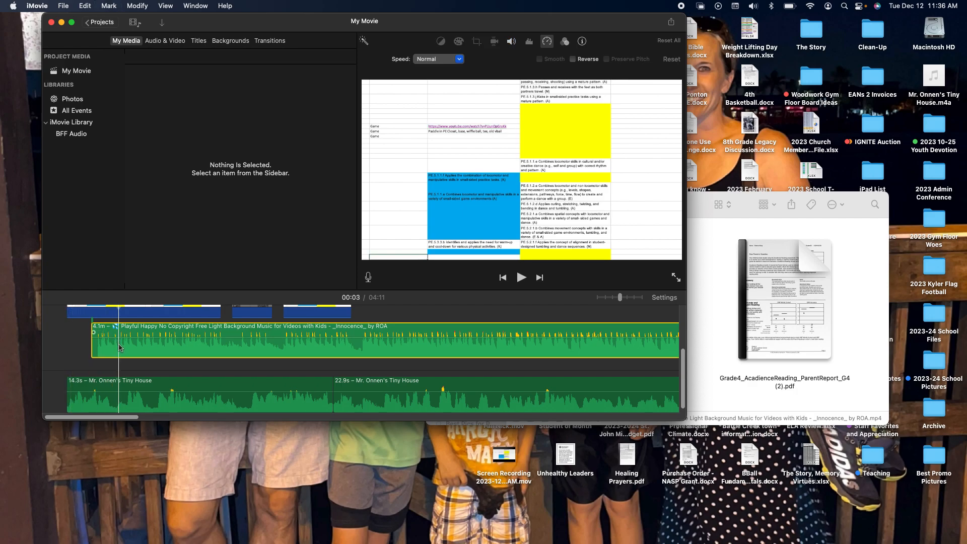
{"action": "left_click_drag", "start_coordinate": [119, 347], "coordinate": [95, 347]}
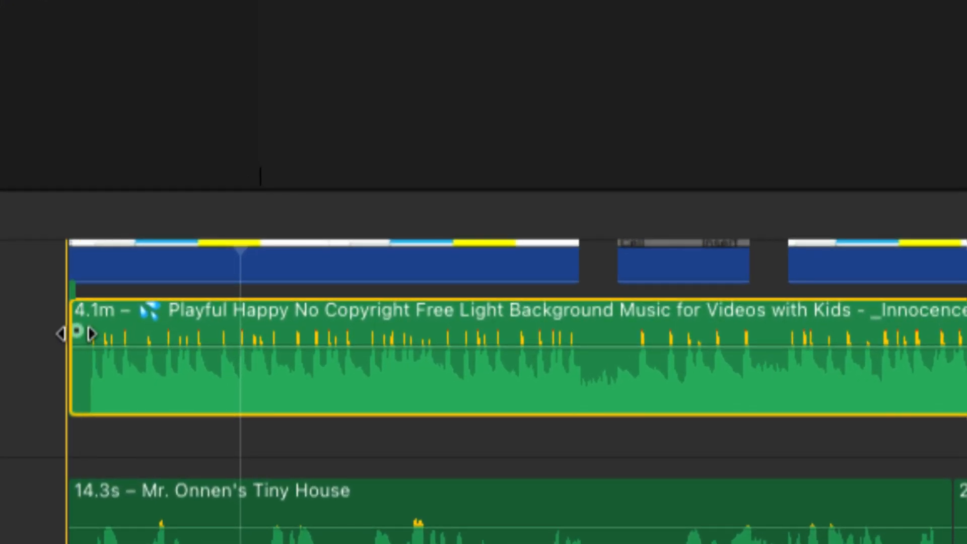
Step: Add a fade-in to the start of the music clip and play the movie's opening seconds to check it
{"action": "left_click_drag", "start_coordinate": [77, 331], "coordinate": [249, 331]}
{"action": "left_click", "coordinate": [54, 377]}
{"action": "key", "text": "space"}
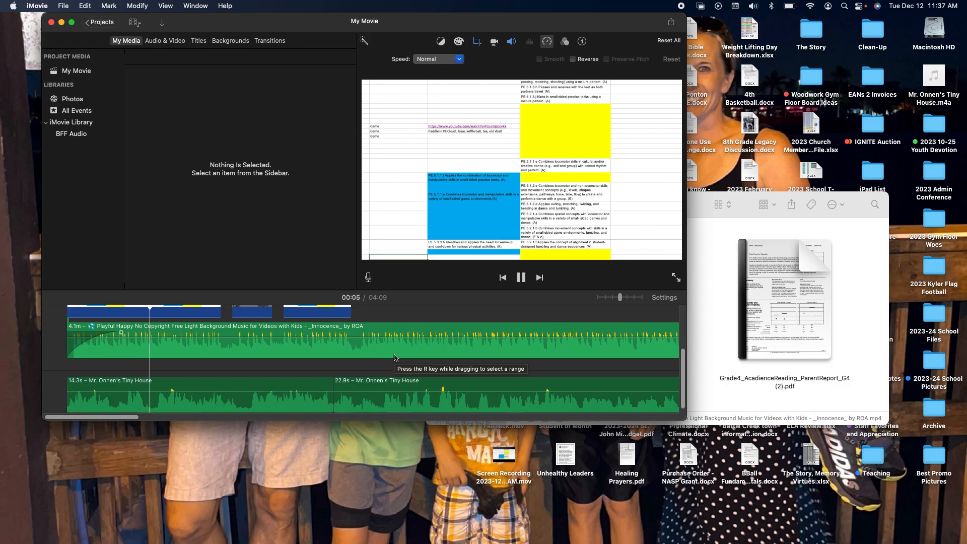
{"action": "key", "text": "space"}
{"action": "left_click", "coordinate": [375, 367]}
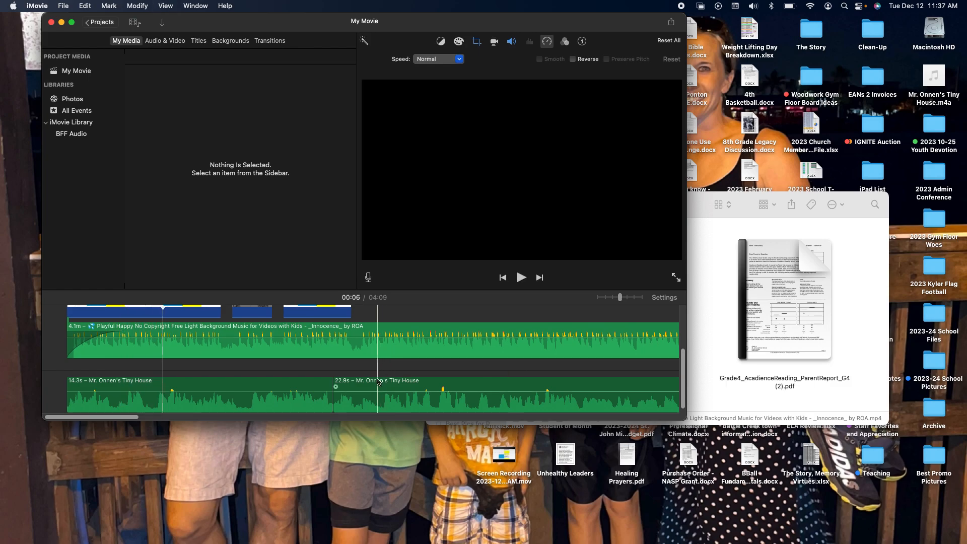
Step: Delete the second narration clip and shift the first one slightly later so it starts just after the music begins
{"action": "left_click", "coordinate": [376, 386]}
{"action": "key", "text": "BackSpace"}
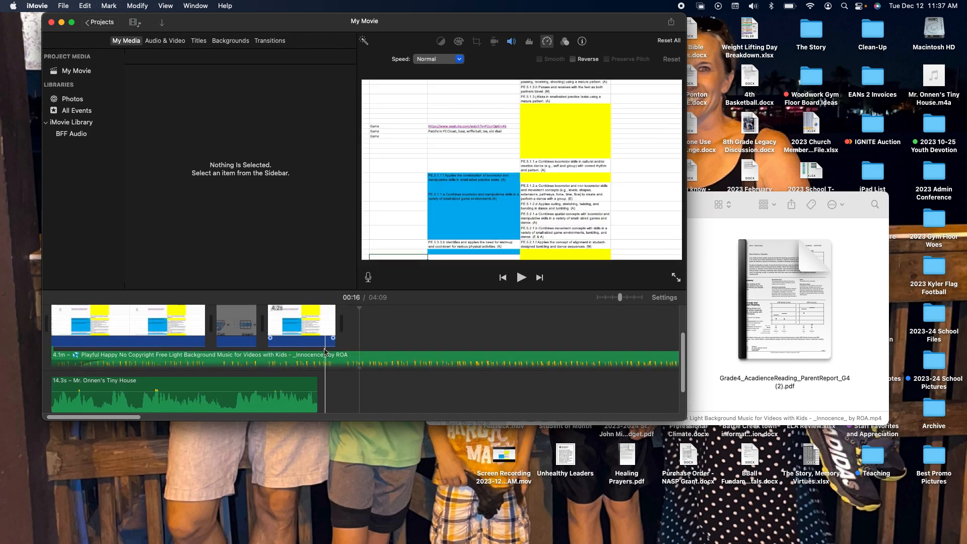
{"action": "left_click", "coordinate": [300, 388]}
{"action": "left_click_drag", "start_coordinate": [300, 387], "coordinate": [315, 388]}
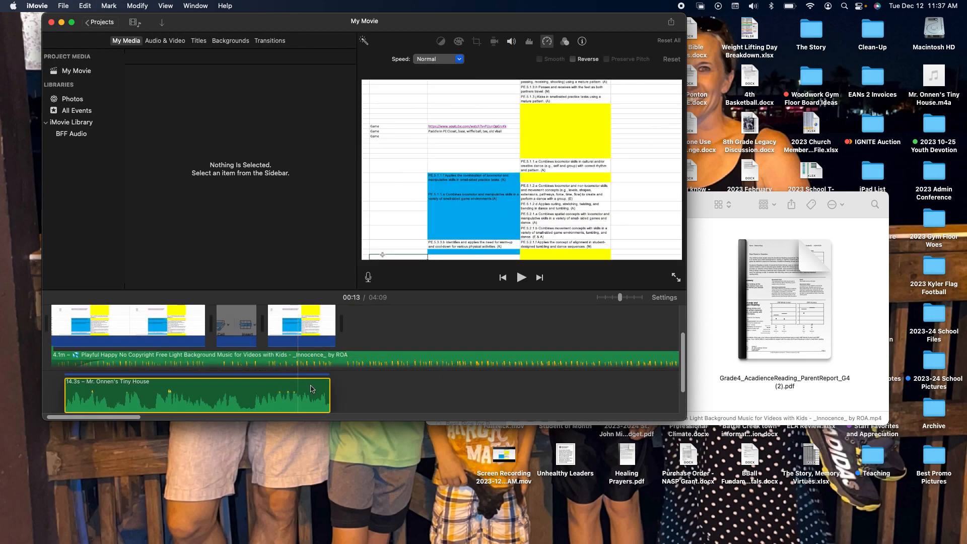
Step: Split the background music at the end of the last video clip, about 15.4 s in, and delete the remainder
{"action": "left_click", "coordinate": [351, 357]}
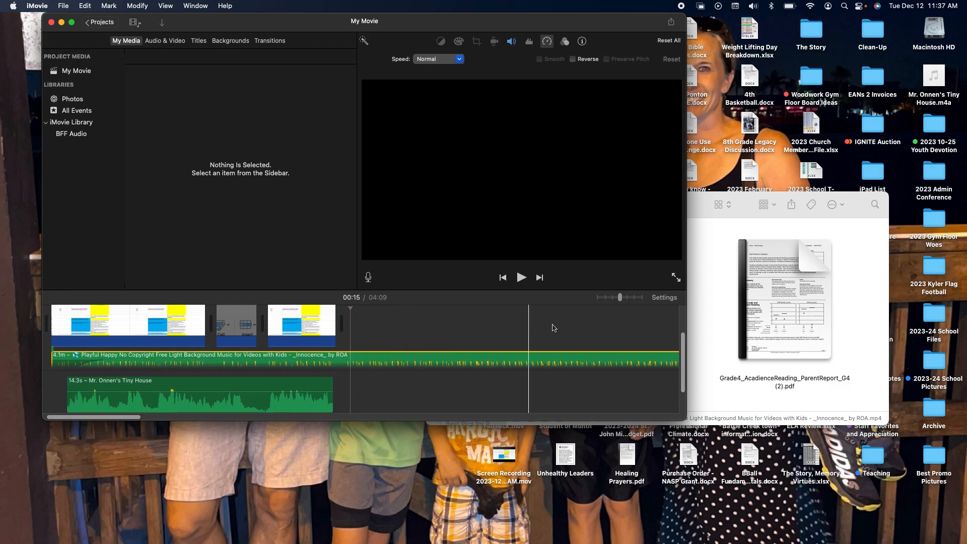
{"action": "scroll", "coordinate": [413, 335], "scroll_direction": "down", "scroll_amount": 3}
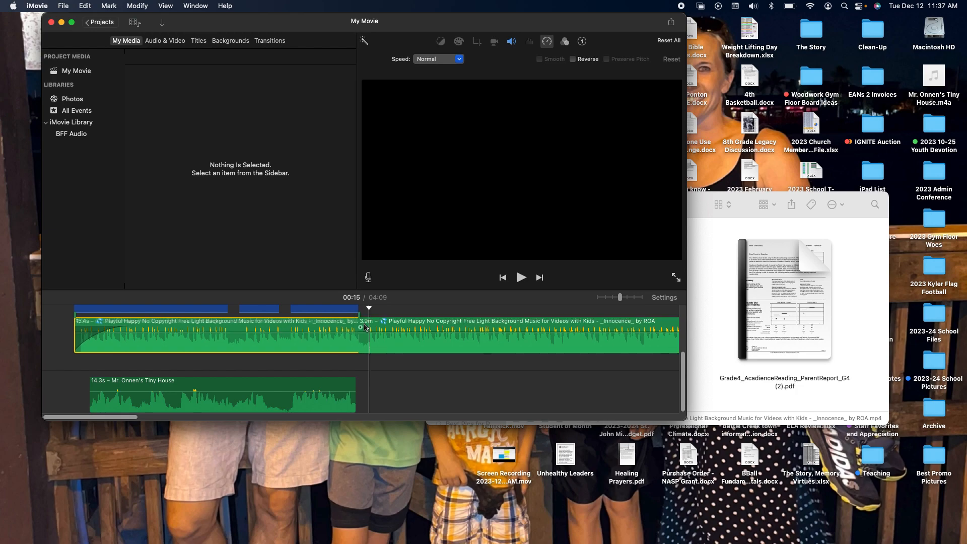
{"action": "key", "text": "super+b"}
{"action": "left_click", "coordinate": [389, 327]}
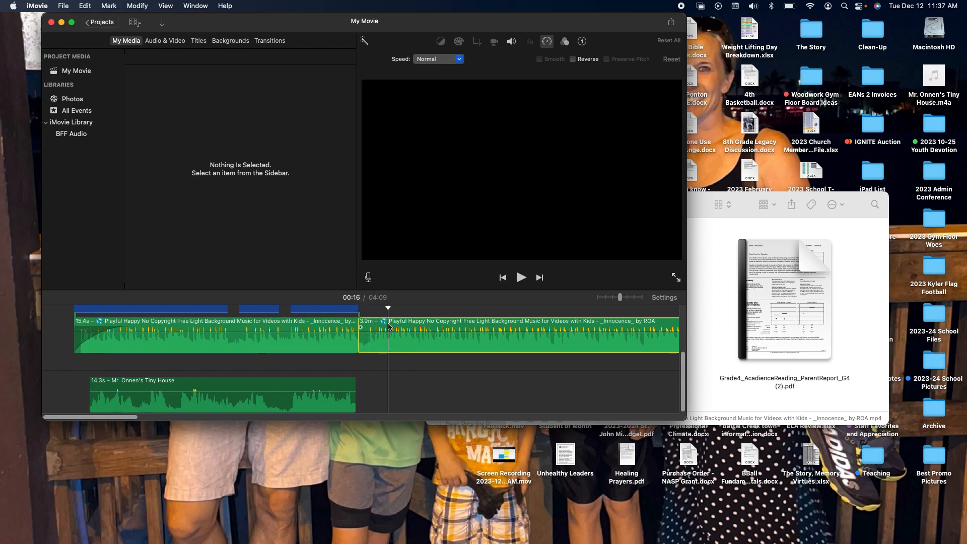
{"action": "key", "text": "Delete"}
Step: Add a fade-out to the end of the trimmed background music clip
{"action": "left_click", "coordinate": [335, 327]}
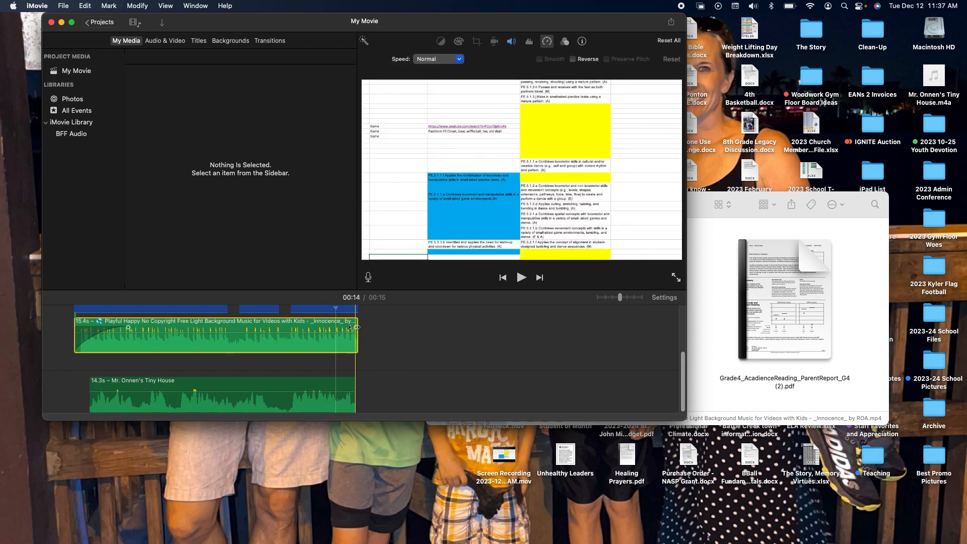
{"action": "mouse_move", "coordinate": [356, 325]}
{"action": "left_mouse_down"}
{"action": "mouse_move", "coordinate": [325, 326]}
{"action": "mouse_move", "coordinate": [356, 326]}
{"action": "left_mouse_up"}
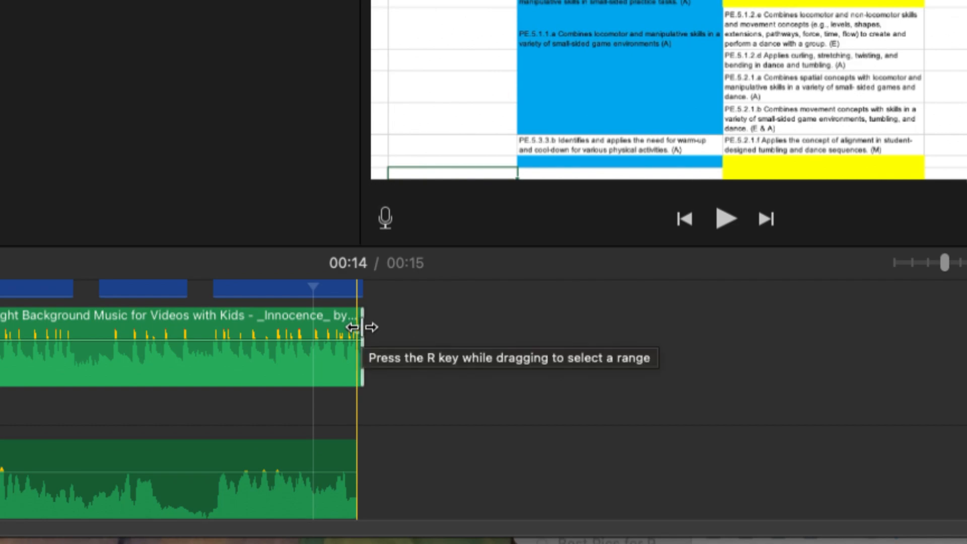
{"action": "mouse_move", "coordinate": [366, 326]}
{"action": "left_mouse_down"}
{"action": "mouse_move", "coordinate": [227, 328]}
{"action": "mouse_move", "coordinate": [362, 336]}
{"action": "left_mouse_up"}
{"action": "left_click", "coordinate": [356, 329]}
{"action": "left_click_drag", "start_coordinate": [357, 328], "coordinate": [291, 330]}
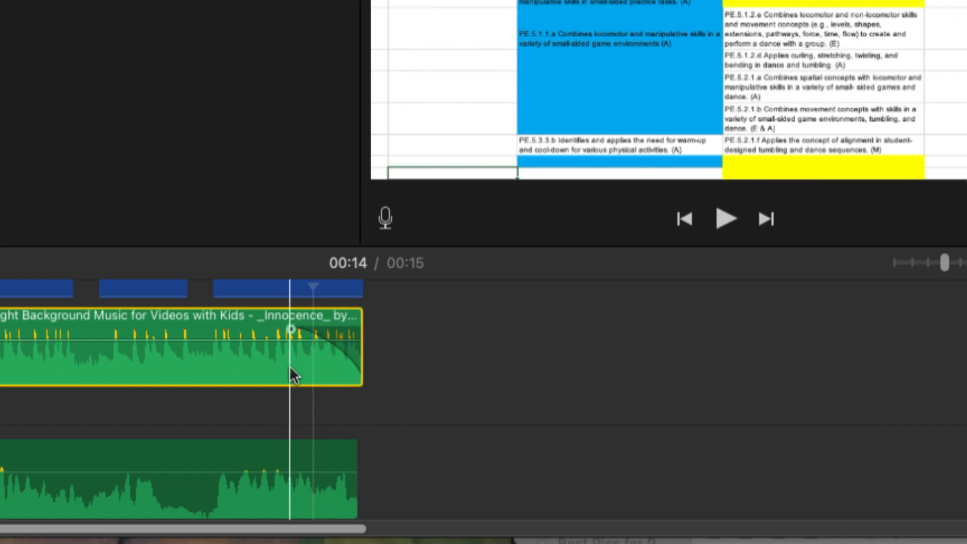
Step: Play the first few seconds of the movie to check the faded music against the narration
{"action": "left_click", "coordinate": [63, 361]}
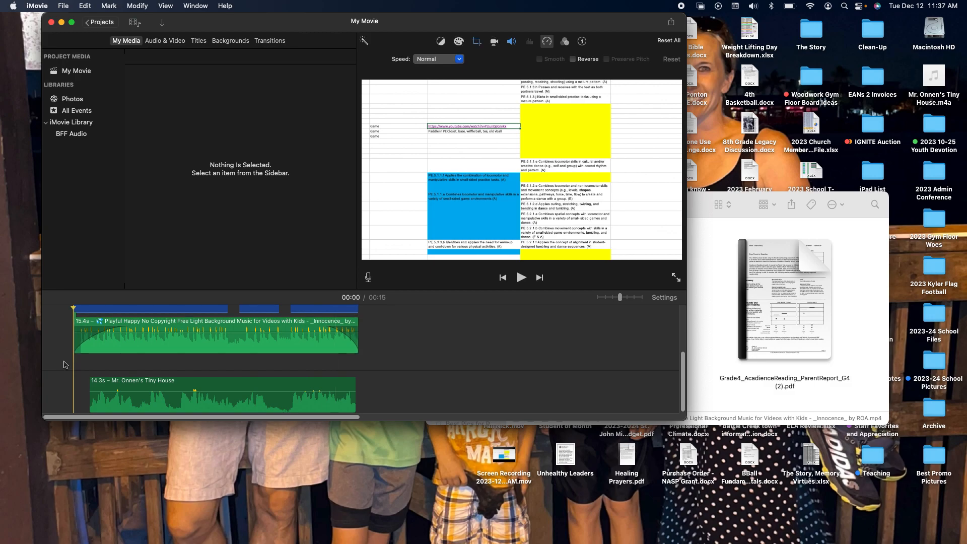
{"action": "key", "text": "space"}
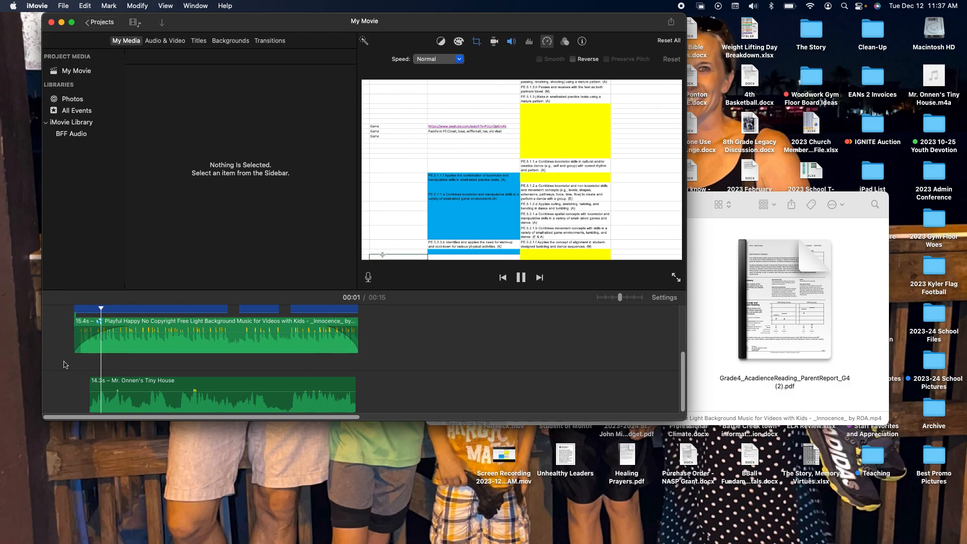
{"action": "key", "text": "space"}
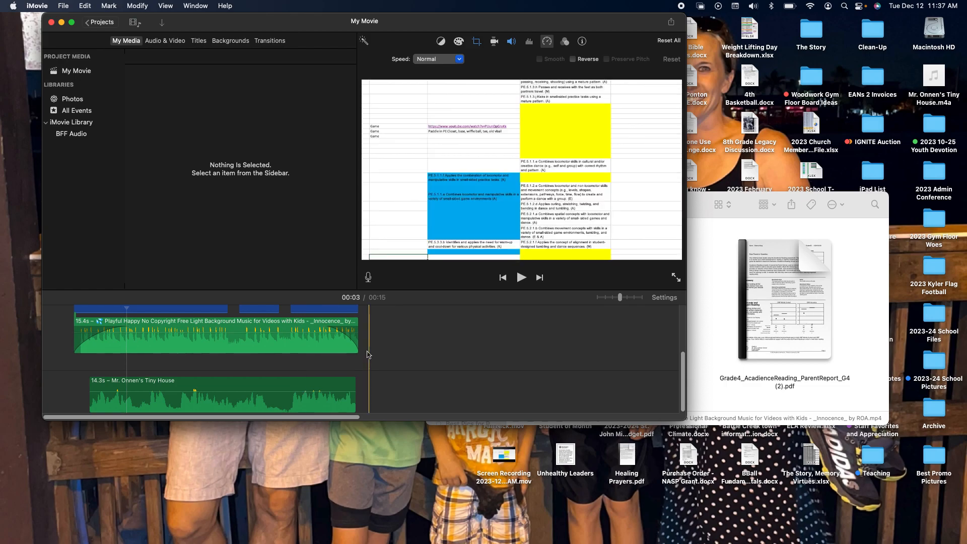
Step: Begin sharing the movie as a file and keep the export resolution at 720p 60
{"action": "left_click", "coordinate": [63, 6]}
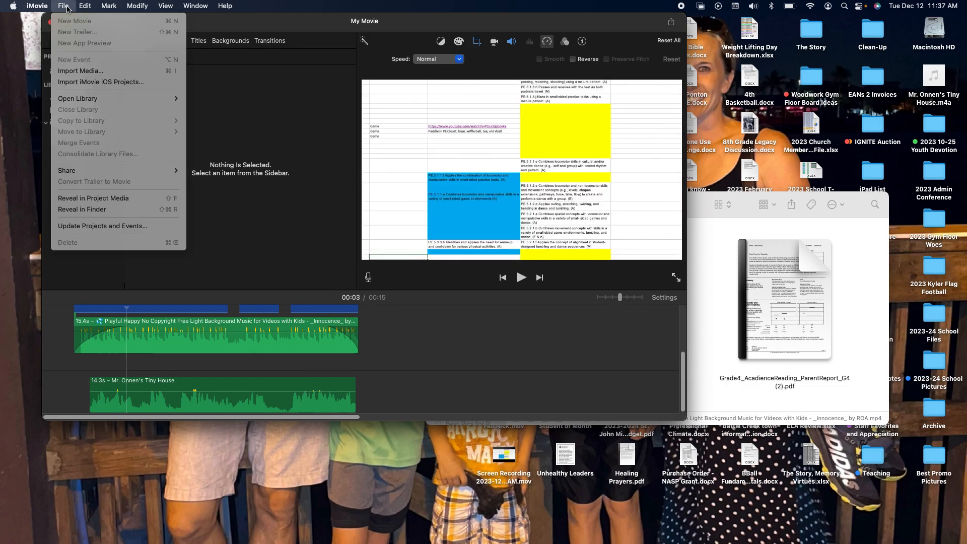
{"action": "mouse_move", "coordinate": [166, 170]}
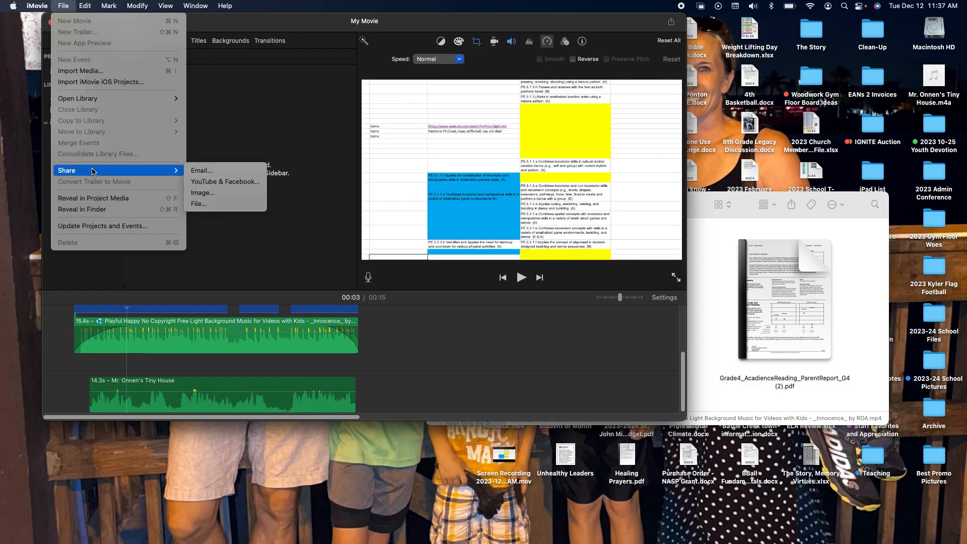
{"action": "left_click", "coordinate": [235, 207]}
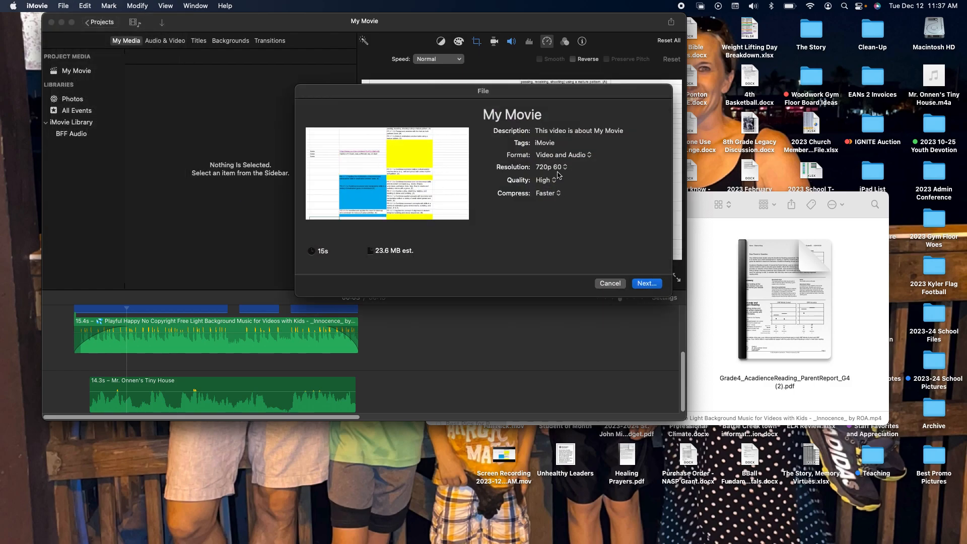
{"action": "left_click", "coordinate": [566, 169]}
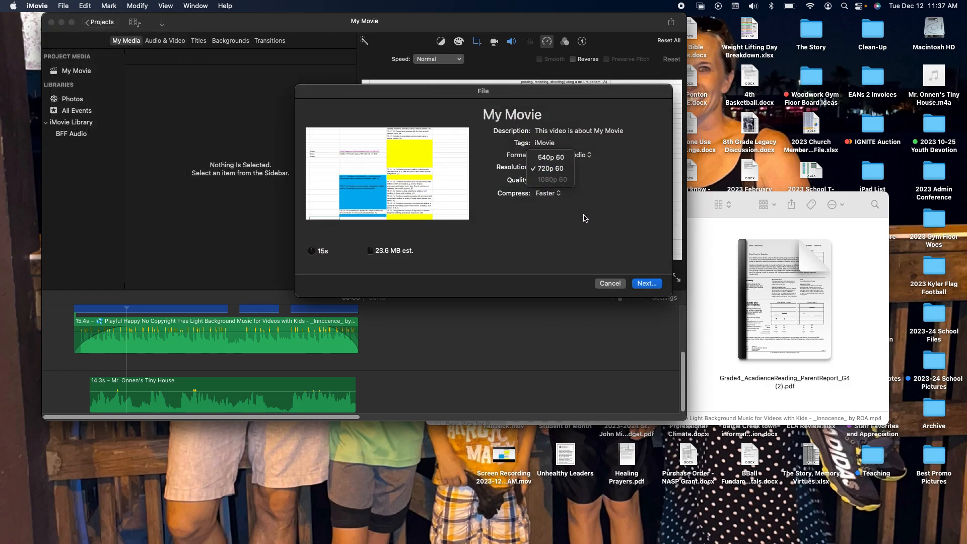
{"action": "left_click", "coordinate": [584, 217]}
{"action": "left_click", "coordinate": [564, 169]}
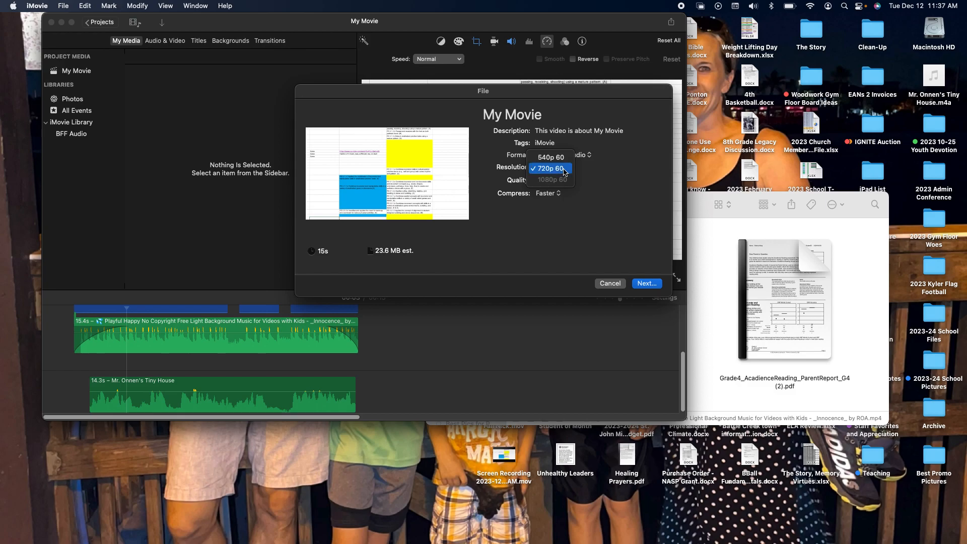
{"action": "left_click", "coordinate": [564, 170]}
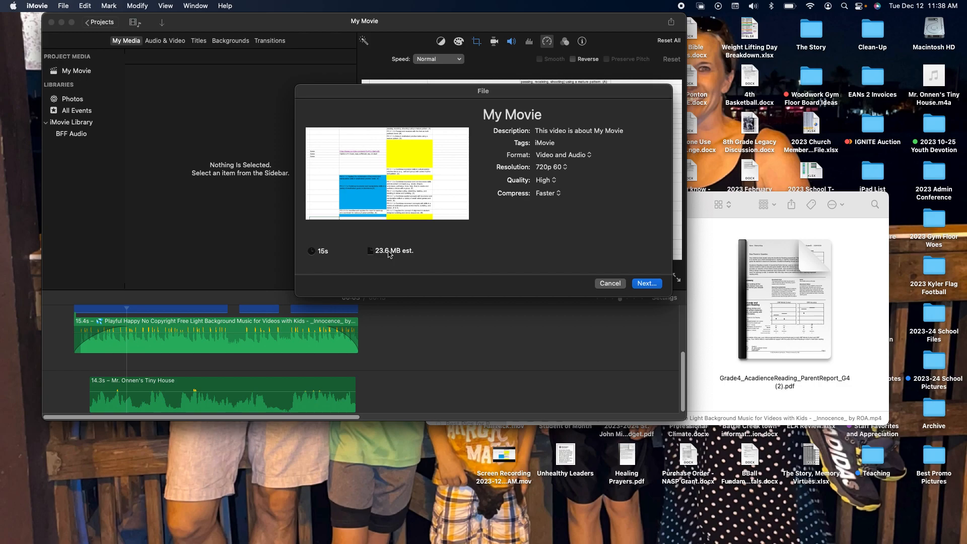
Step: Title the export with the house owner's title and surname followed by "House", and save the file to the Desktop
{"action": "left_click", "coordinate": [525, 114]}
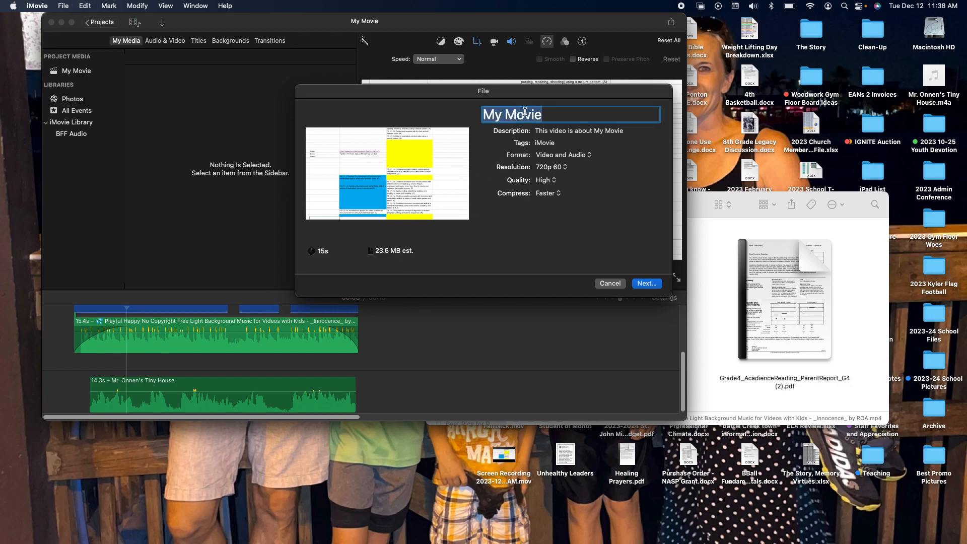
{"action": "type", "text": "Mr."}
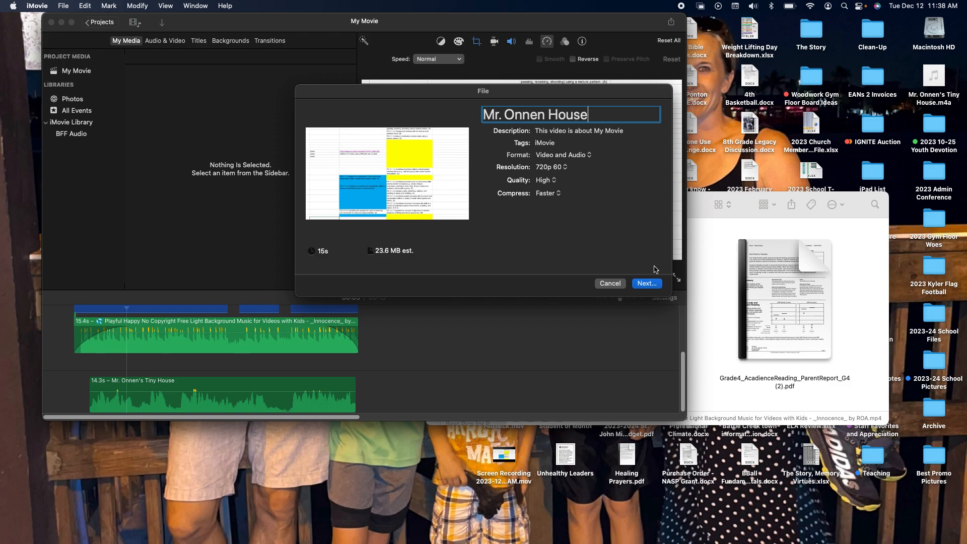
{"action": "left_click", "coordinate": [645, 284]}
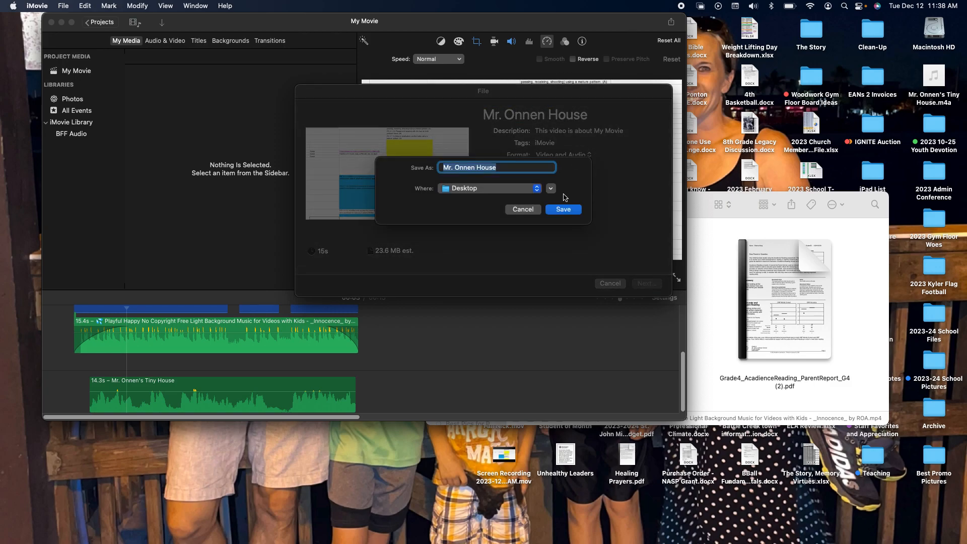
{"action": "left_click", "coordinate": [562, 211]}
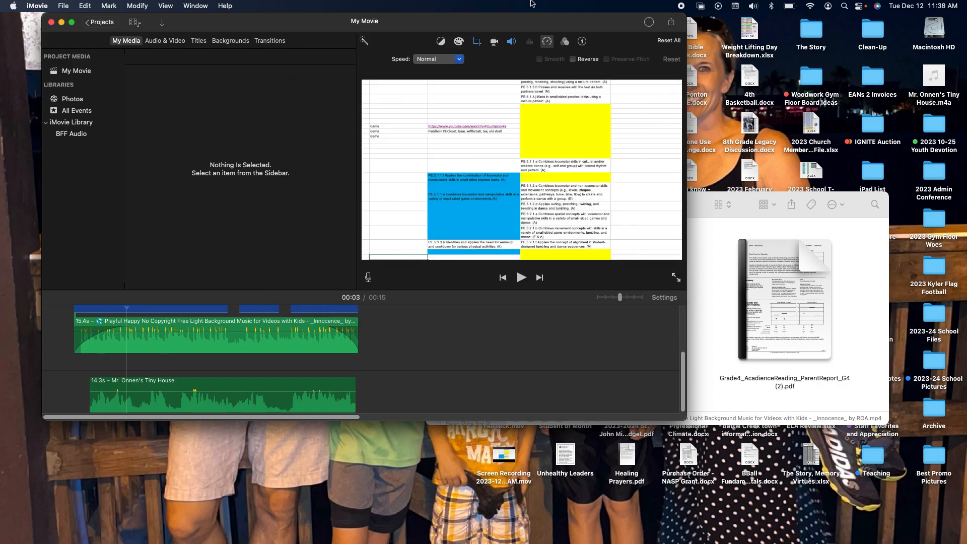